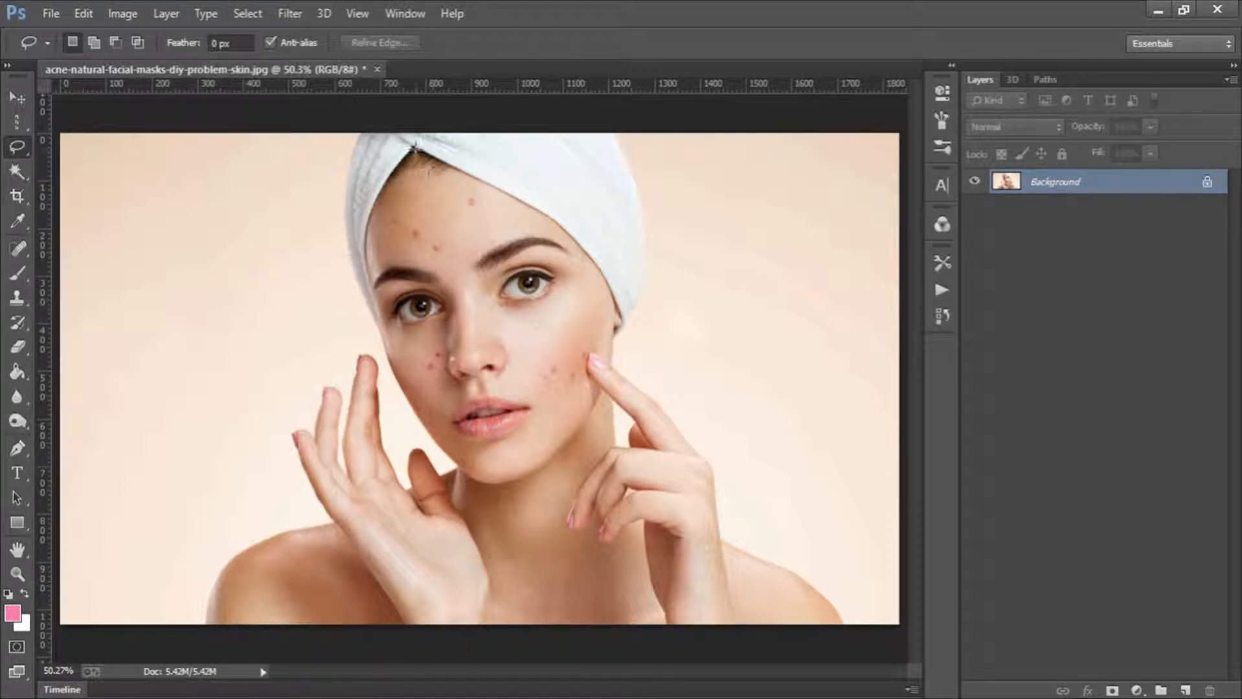
# Step: Outline the woman's face freehand with the Lasso tool, following the towel edge and jawline, and clear the selection
pyautogui.click(15, 143)
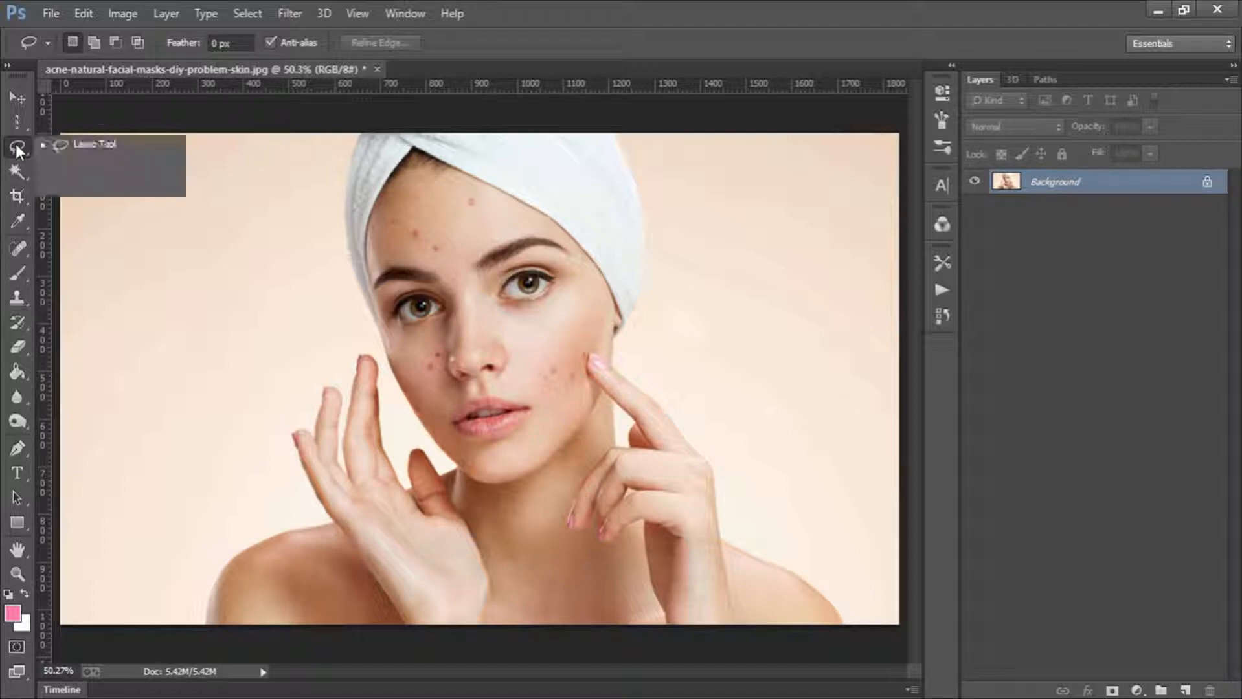
pyautogui.click(138, 146)
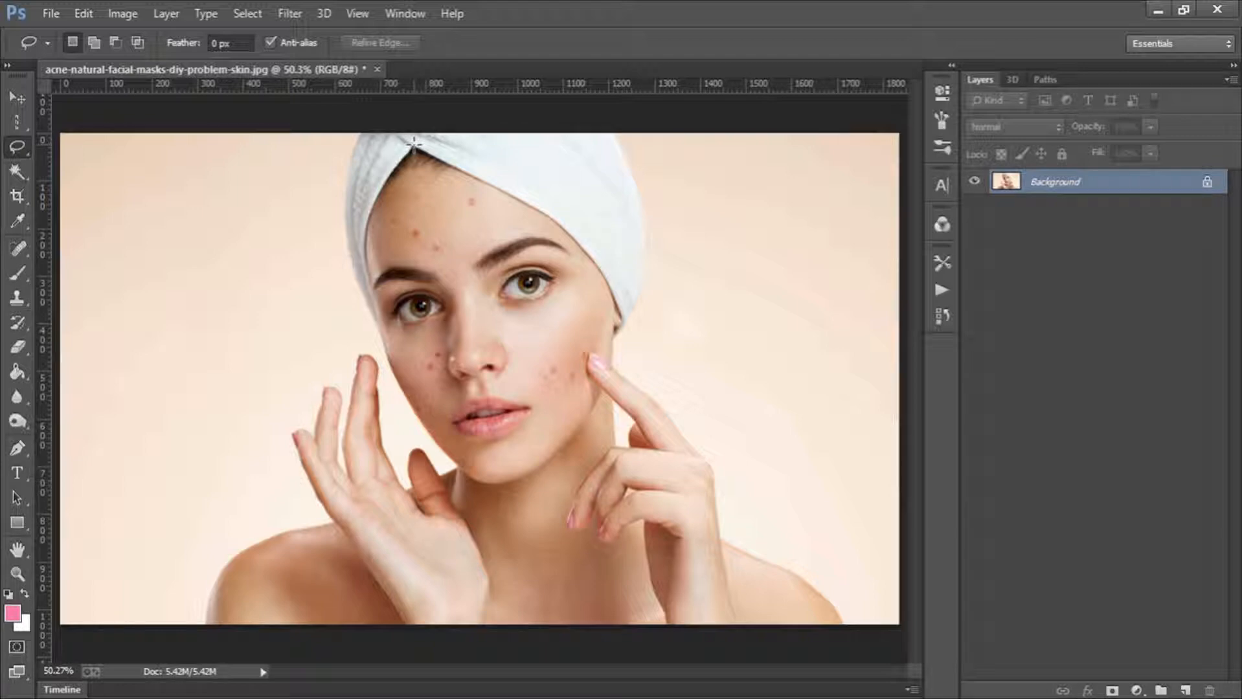
pyautogui.moveTo(414, 145)
pyautogui.mouseDown()
pyautogui.moveTo(368, 206)
pyautogui.moveTo(360, 262)
pyautogui.moveTo(414, 424)
pyautogui.moveTo(491, 483)
pyautogui.moveTo(543, 475)
pyautogui.moveTo(570, 440)
pyautogui.mouseUp()
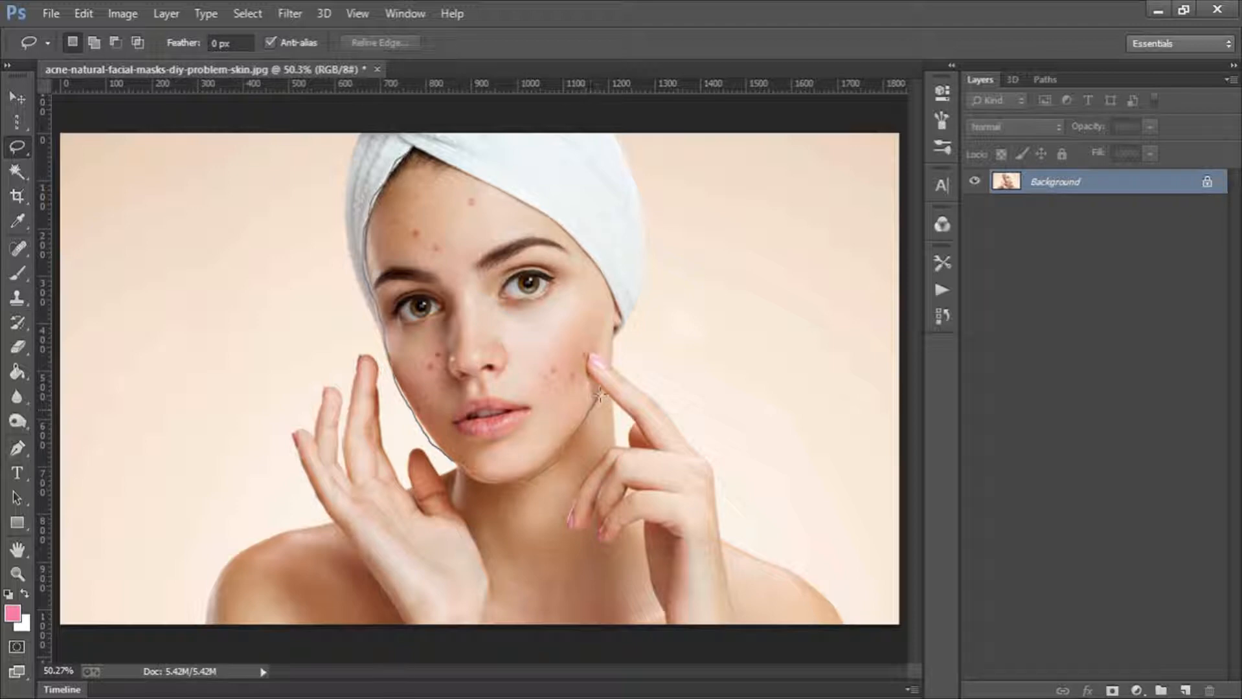
pyautogui.moveTo(600, 395); pyautogui.dragTo(611, 336)
pyautogui.moveTo(616, 291)
pyautogui.mouseDown()
pyautogui.moveTo(513, 191)
pyautogui.moveTo(418, 149)
pyautogui.mouseUp()
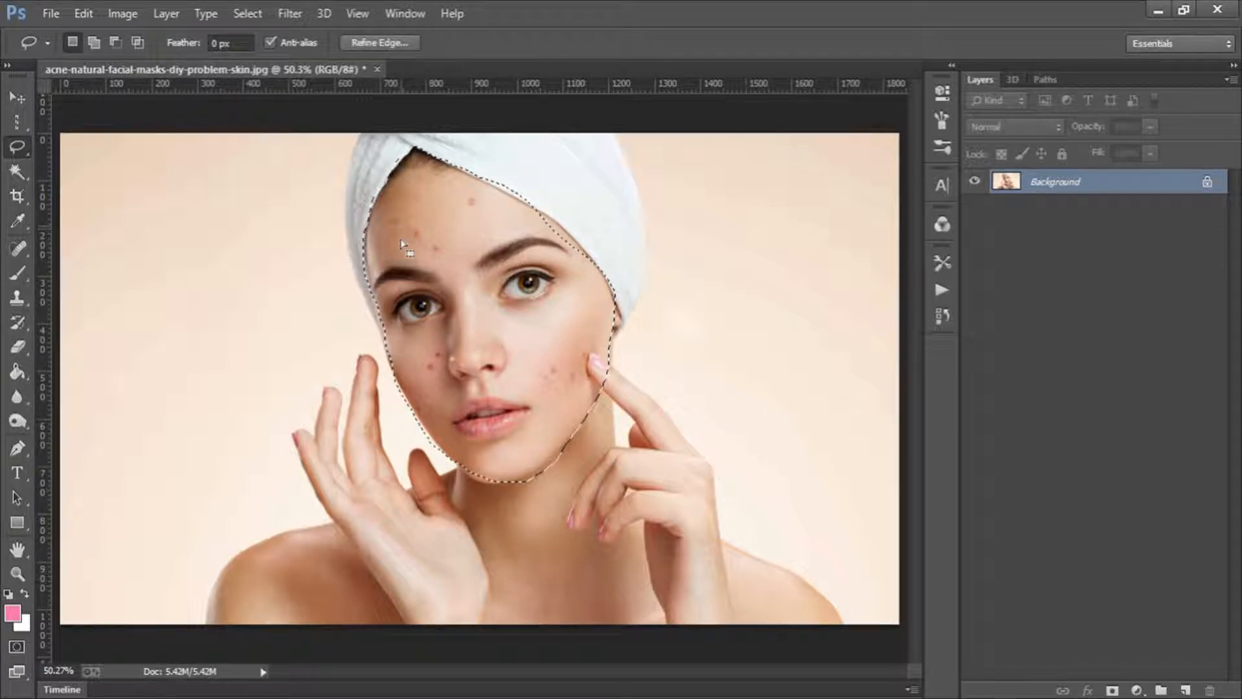
pyautogui.click(463, 320)
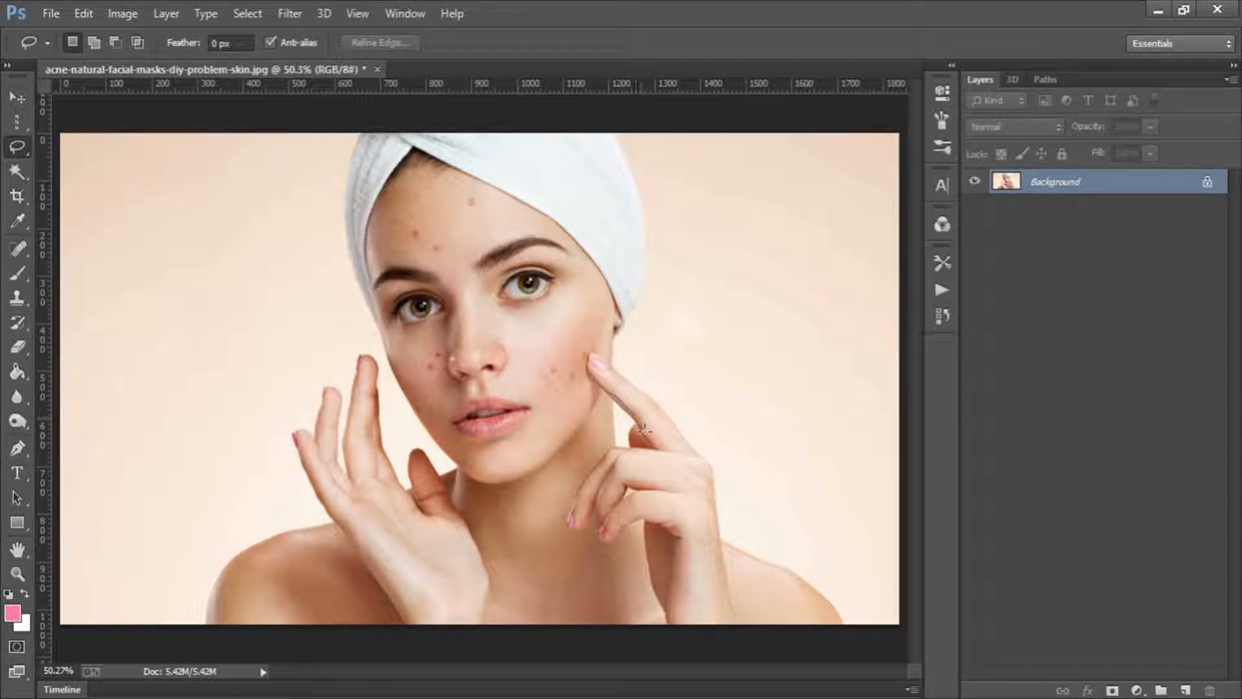
# Step: Select the hand whose finger touches the cheek with a freehand Lasso outline, and deselect it
pyautogui.moveTo(644, 430)
pyautogui.mouseDown()
pyautogui.moveTo(655, 446)
pyautogui.moveTo(640, 455)
pyautogui.moveTo(608, 447)
pyautogui.moveTo(570, 526)
pyautogui.moveTo(642, 541)
pyautogui.moveTo(662, 613)
pyautogui.moveTo(708, 635)
pyautogui.moveTo(735, 614)
pyautogui.moveTo(736, 573)
pyautogui.moveTo(698, 448)
pyautogui.moveTo(603, 361)
pyautogui.mouseUp()
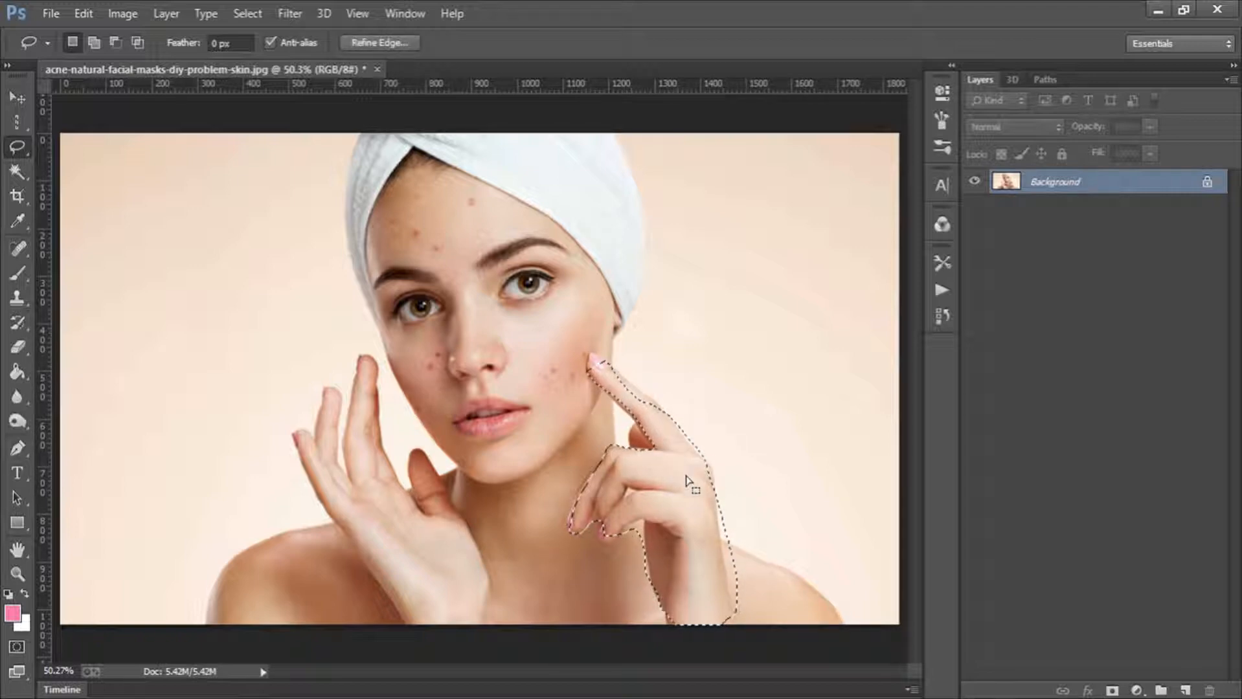
pyautogui.rightClick(653, 424)
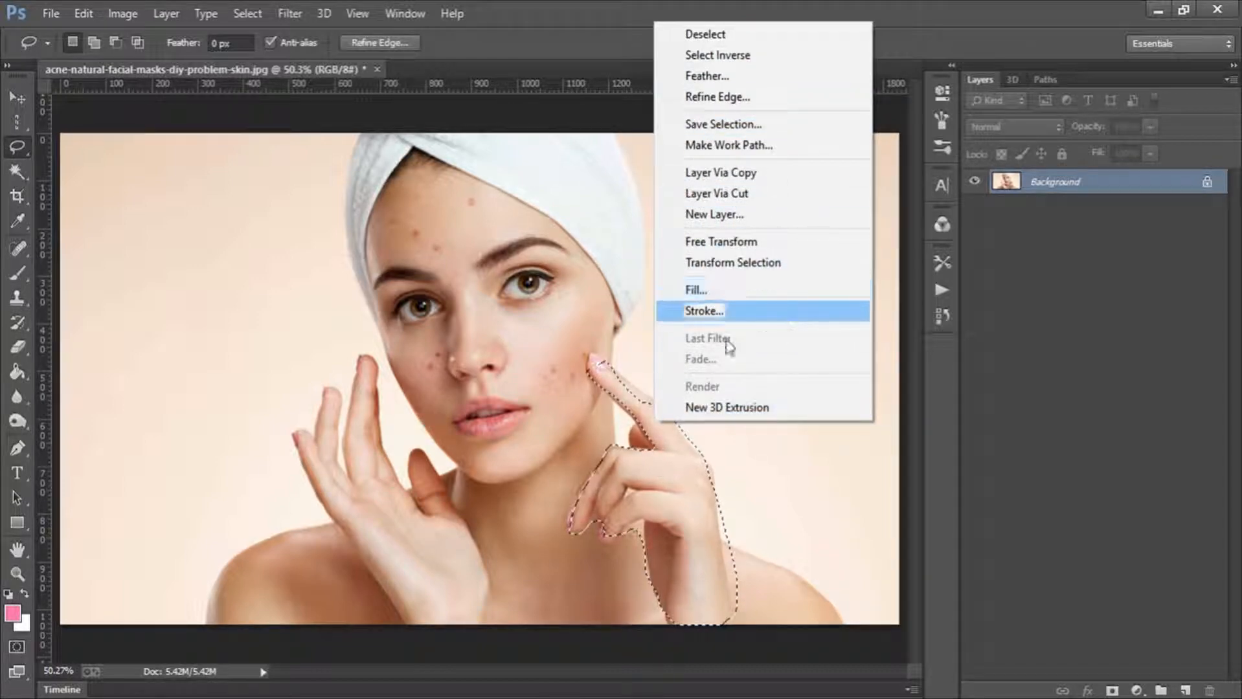
pyautogui.click(624, 409)
pyautogui.click(653, 420)
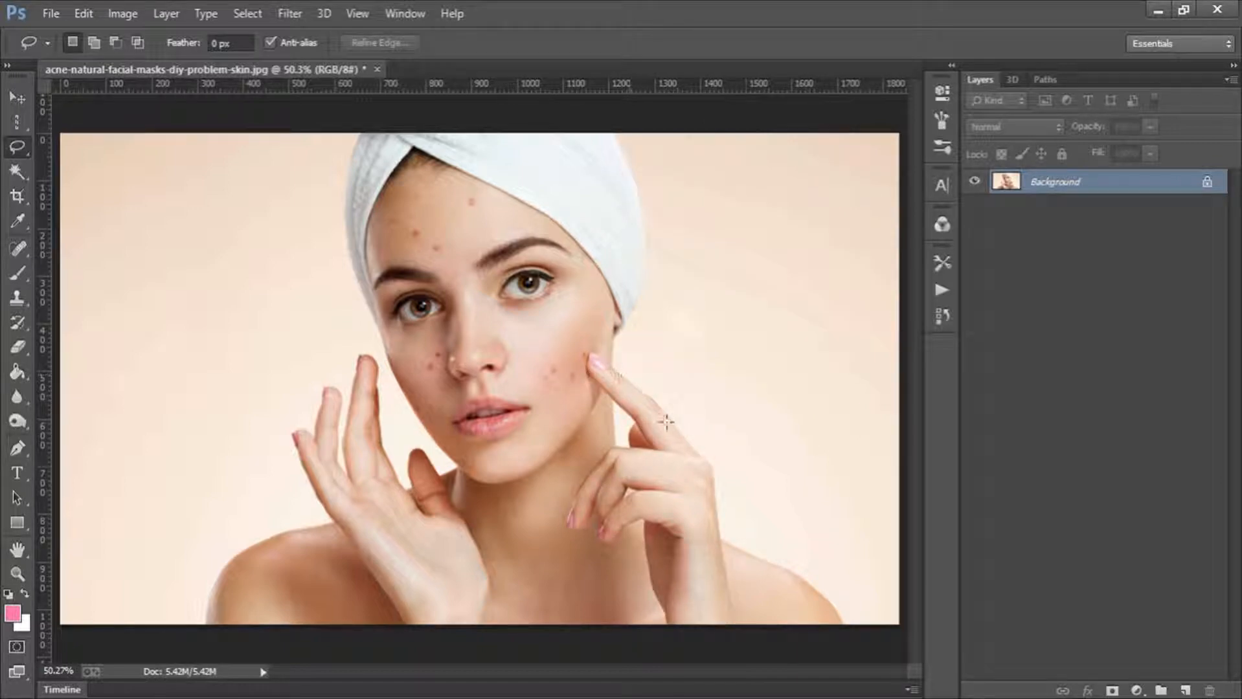
# Step: Outline the side of the towel above the ear with the Polygonal Lasso tool, close the shape and deselect it
pyautogui.rightClick(17, 149)
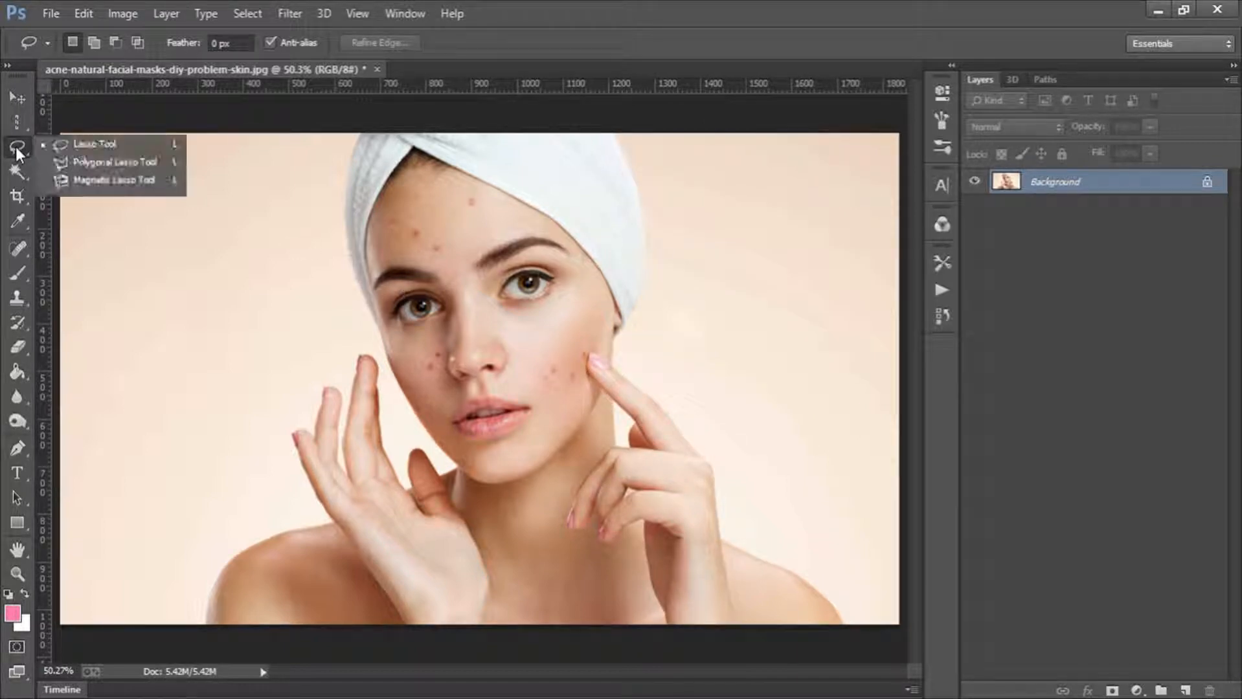
pyautogui.click(153, 168)
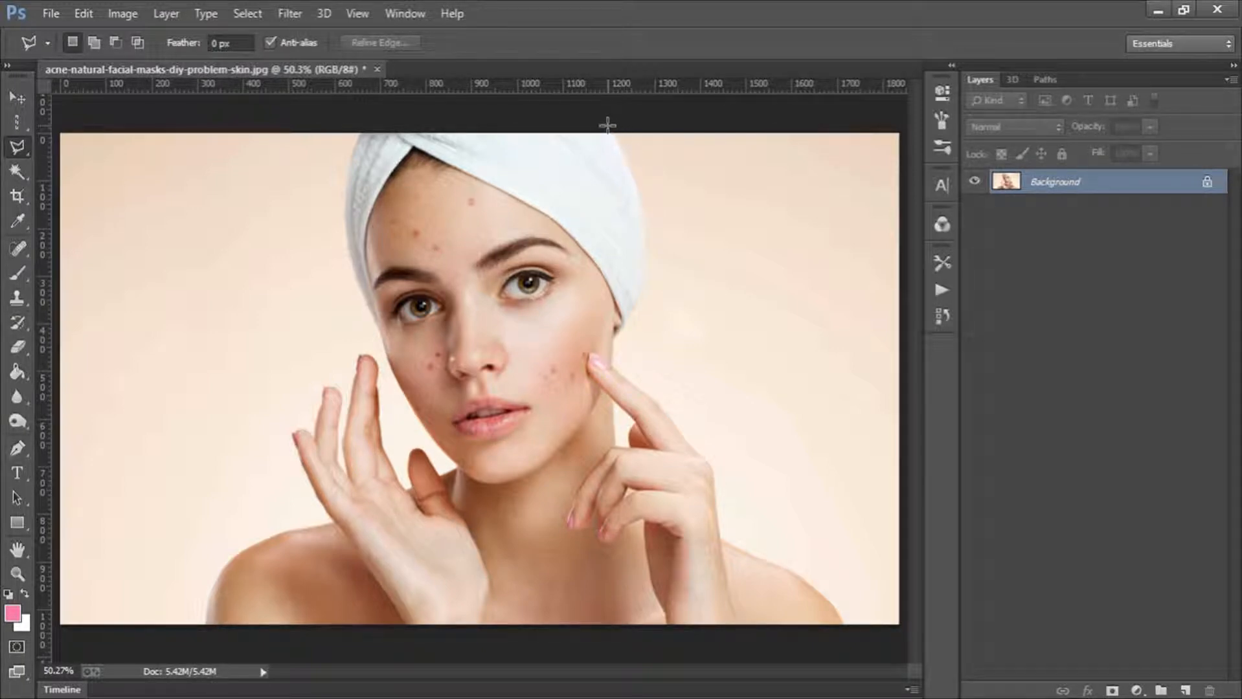
pyautogui.click(630, 171)
pyautogui.click(645, 280)
pyautogui.click(625, 325)
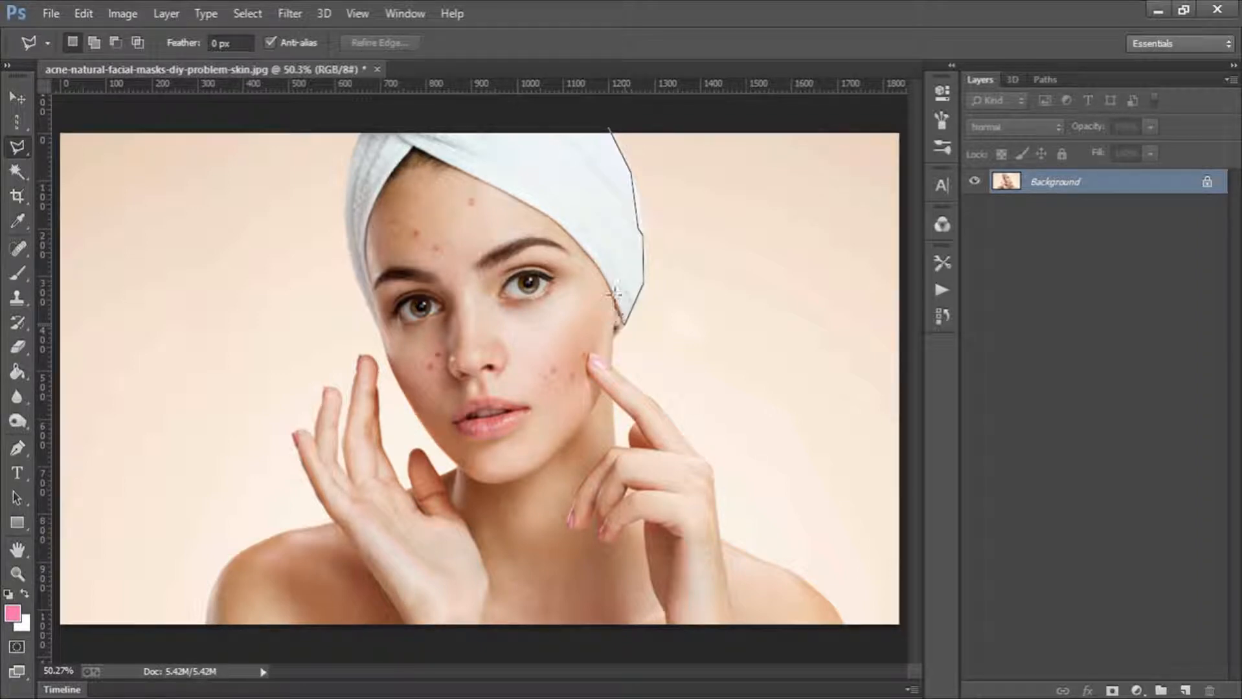
pyautogui.click(571, 233)
pyautogui.click(551, 167)
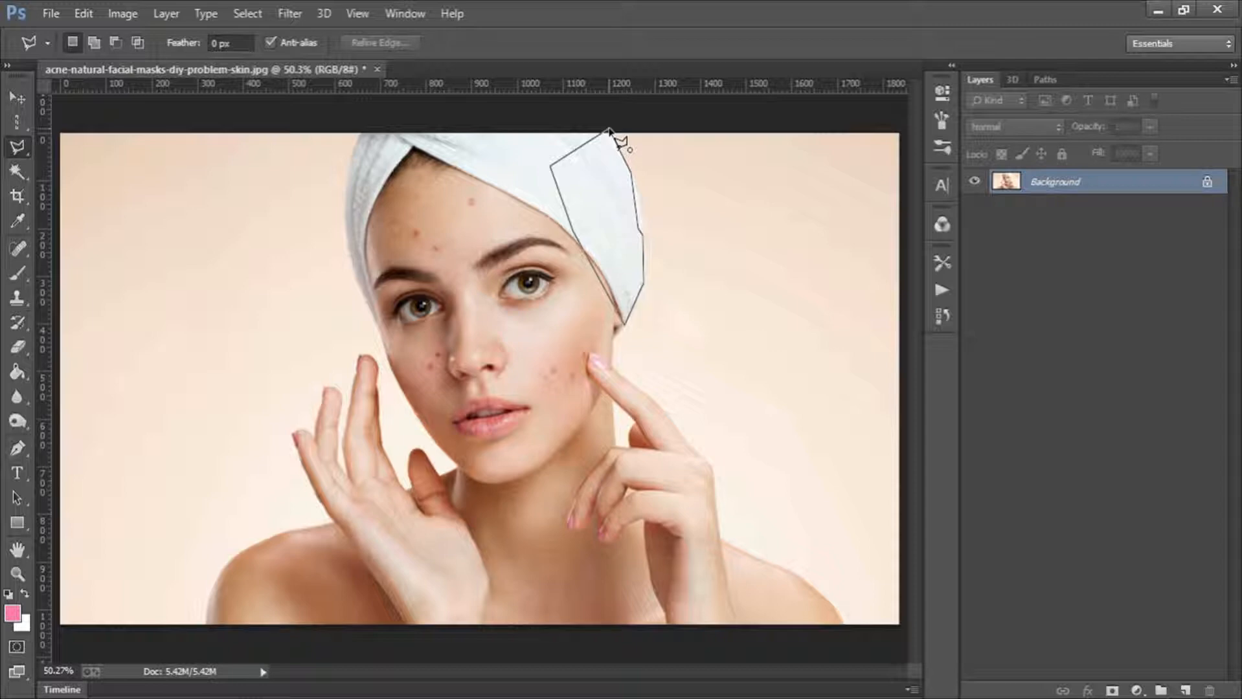
pyautogui.click(612, 133)
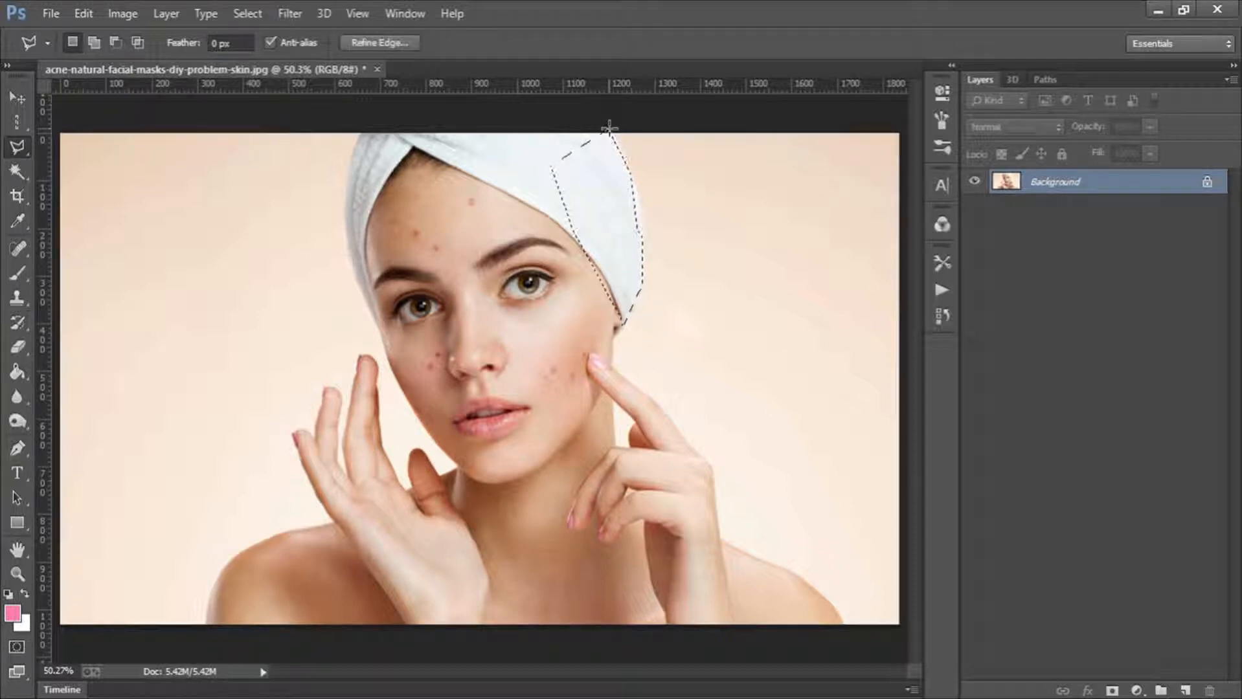
pyautogui.rightClick(616, 192)
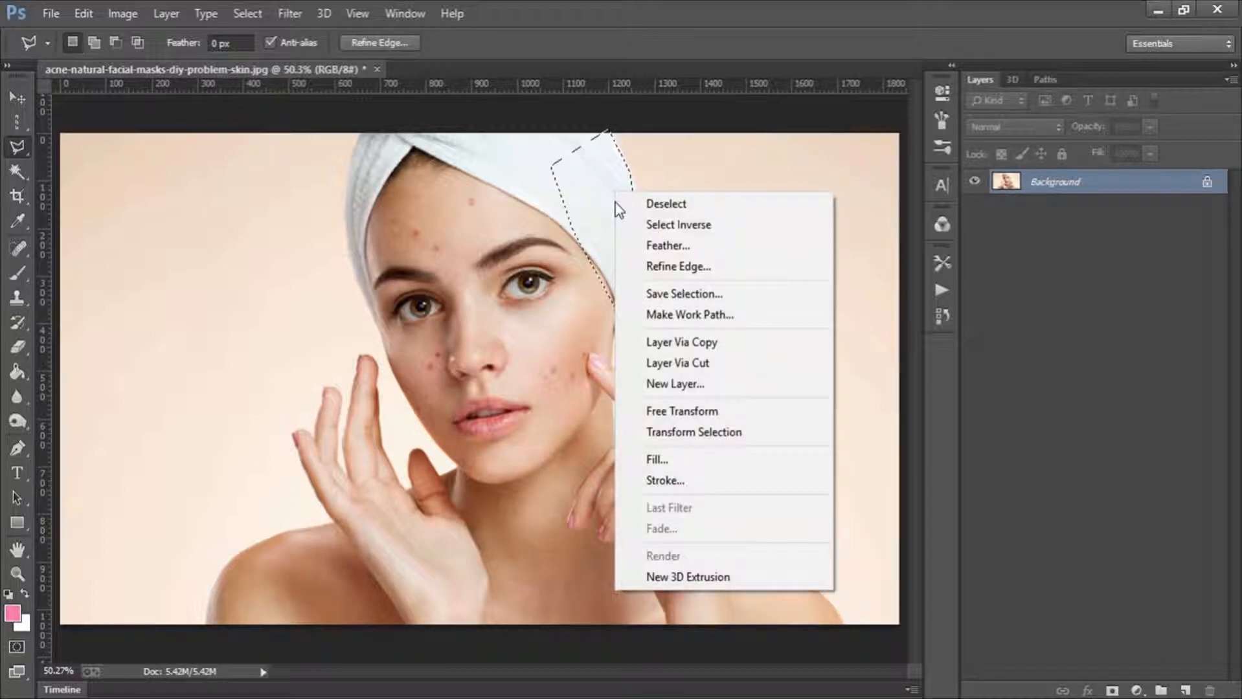
pyautogui.click(607, 200)
pyautogui.hotkey('ctrl', 'd')
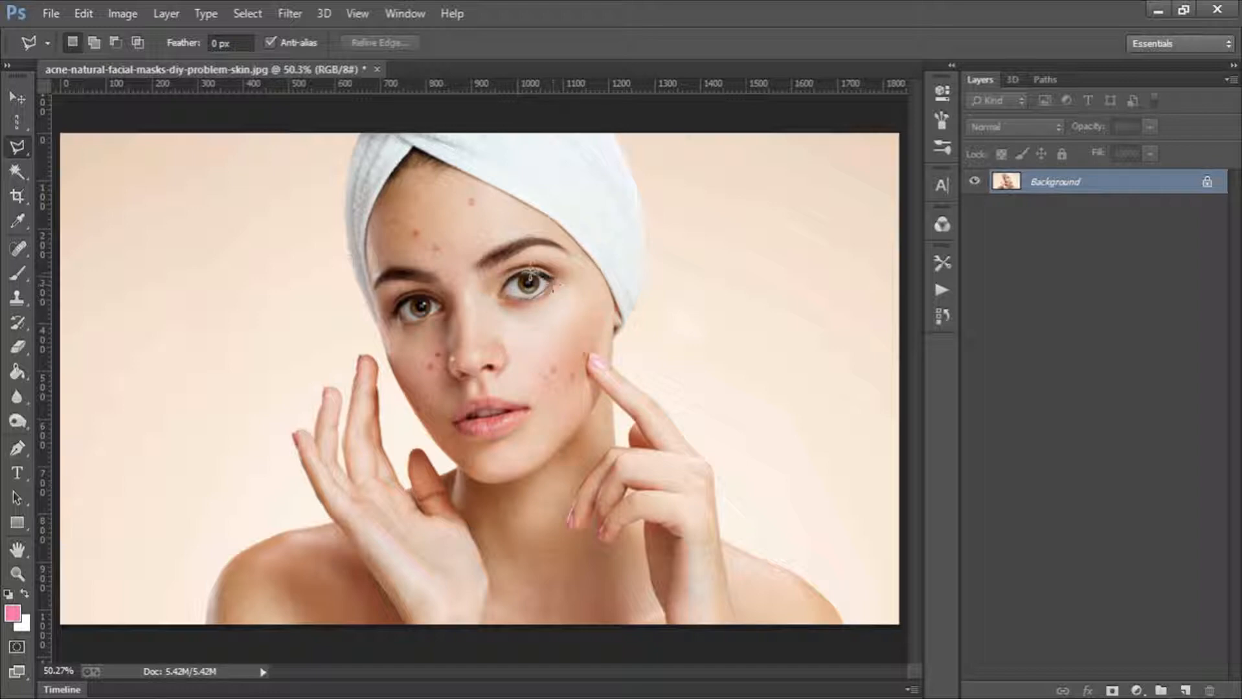
# Step: Try to outline the eye nearest the pointing finger with the Polygonal Lasso tool, and clear the resulting selection
pyautogui.click(499, 291)
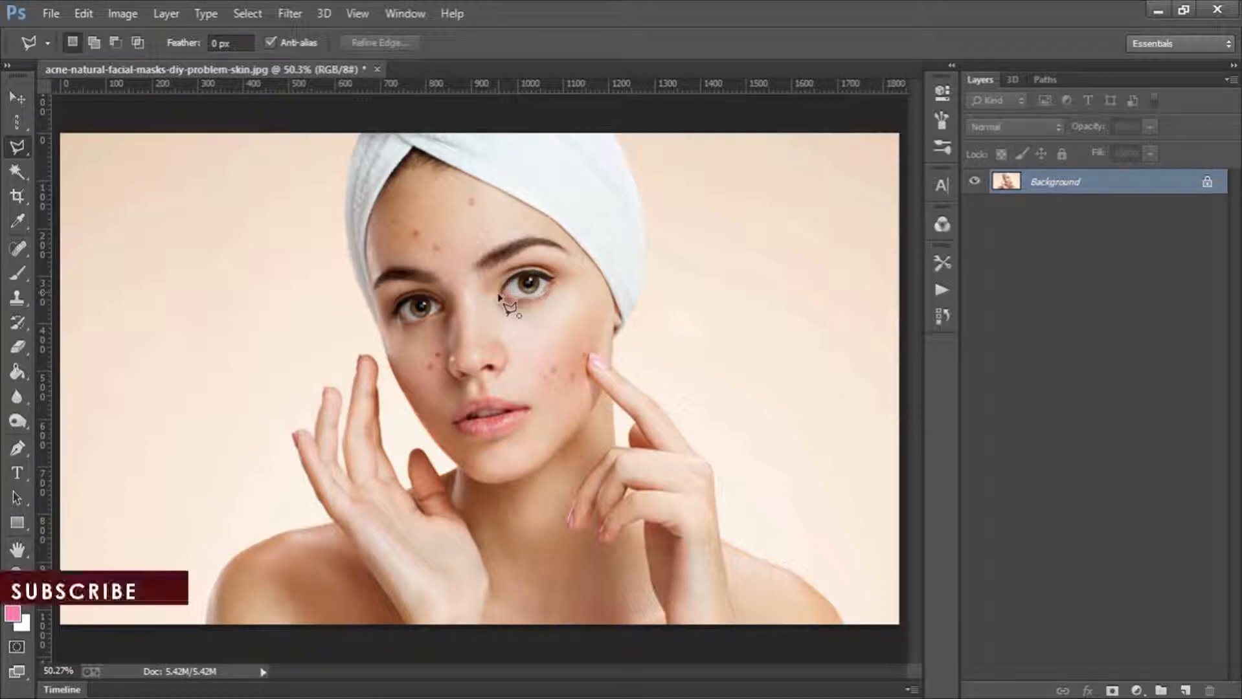
pyautogui.click(499, 298)
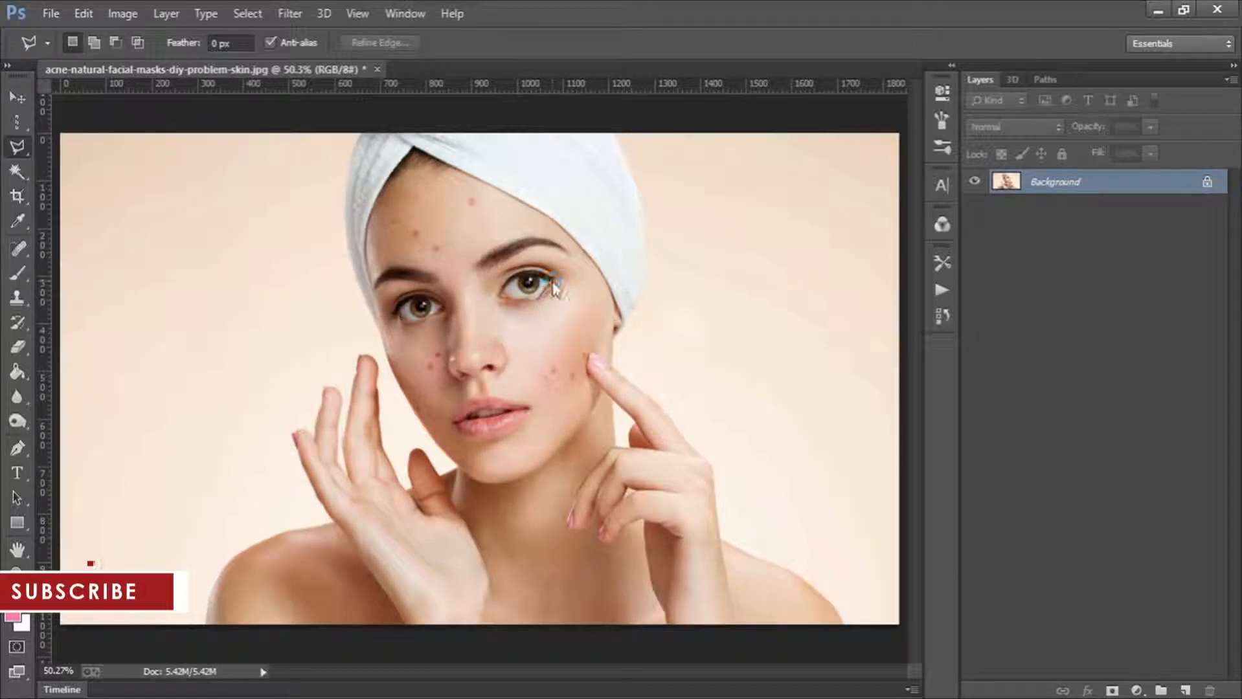
pyautogui.doubleClick(553, 284)
pyautogui.click(555, 283)
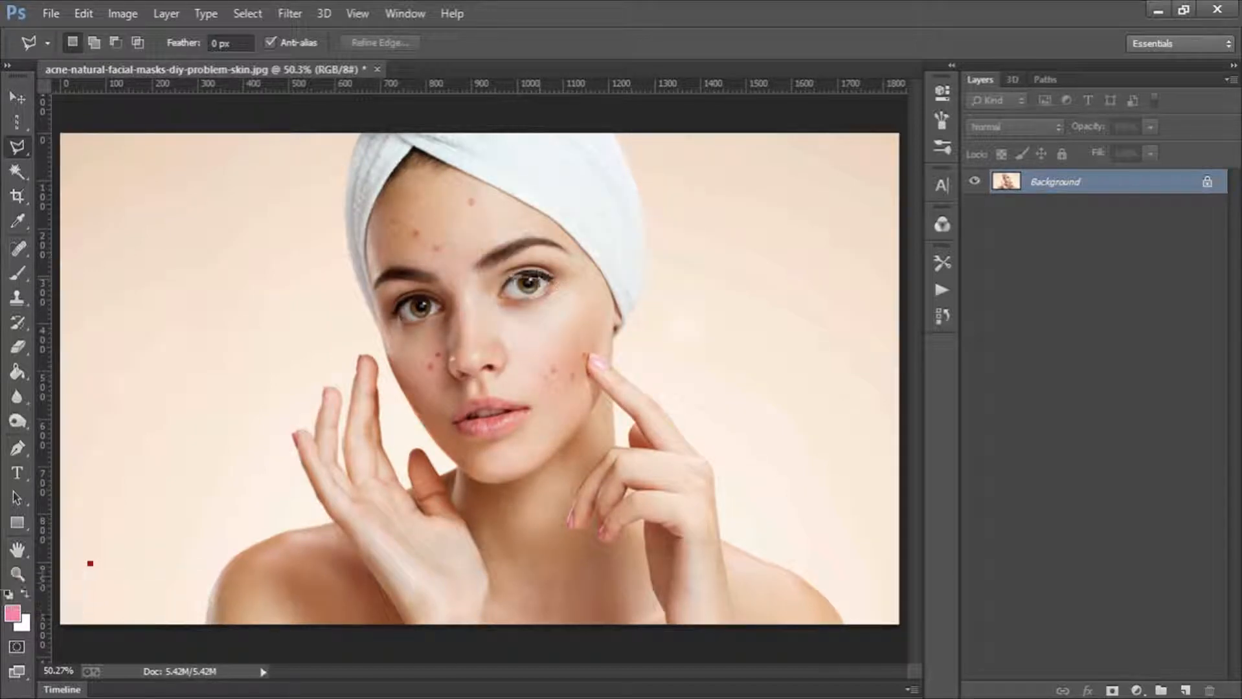
pyautogui.click(491, 282)
pyautogui.click(542, 283)
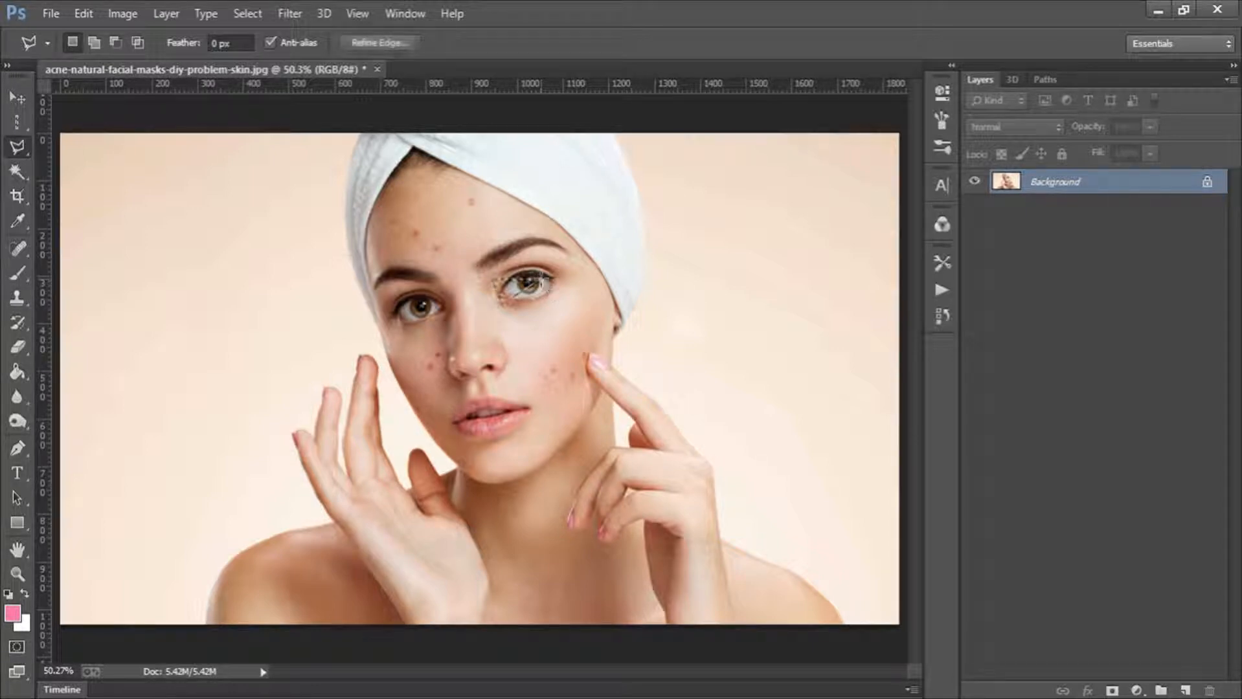
pyautogui.rightClick(507, 290)
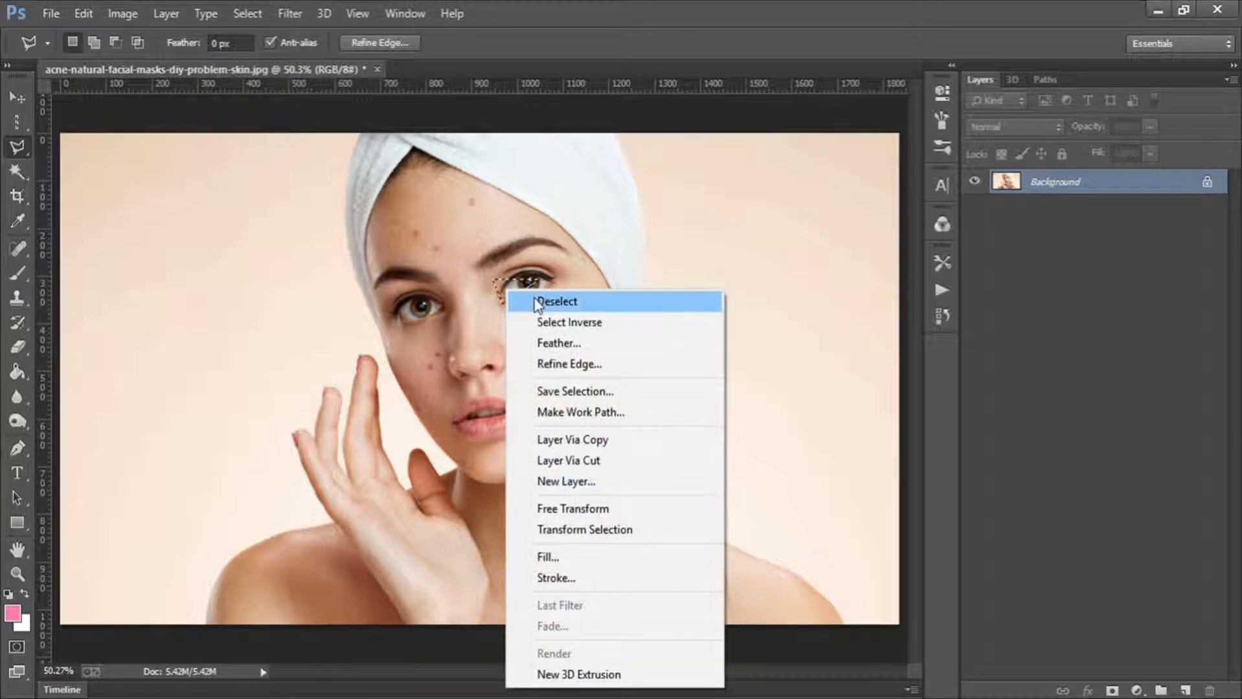
pyautogui.click(492, 291)
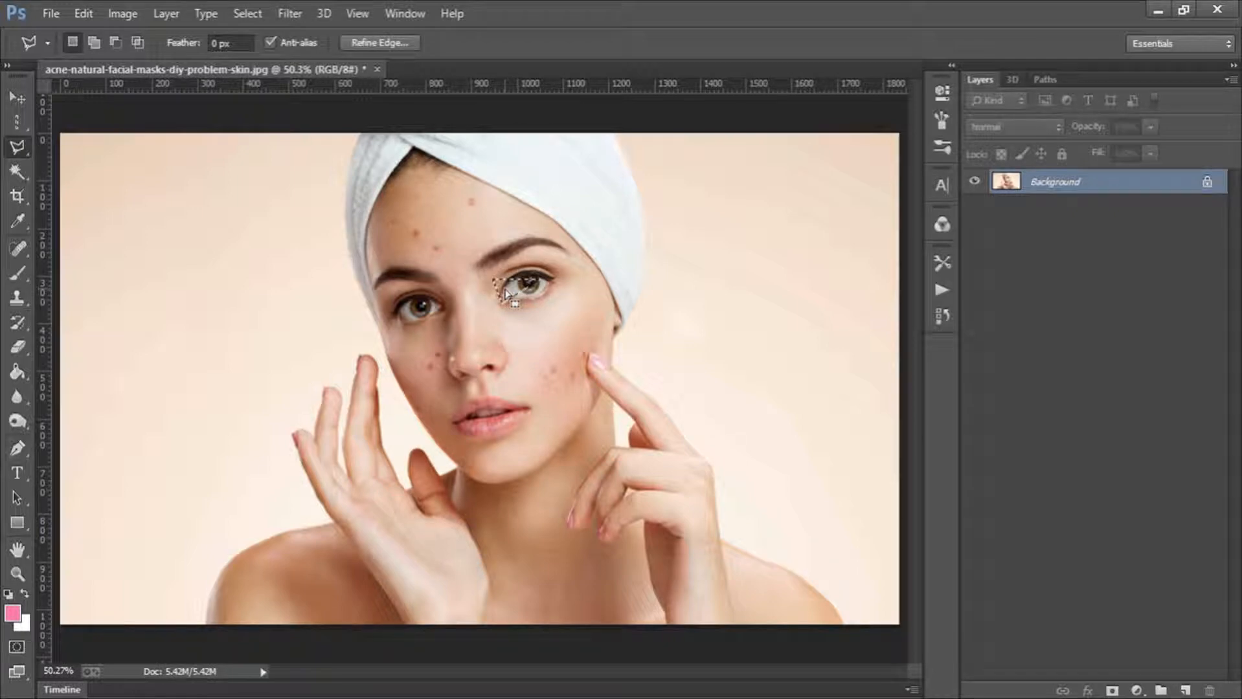
pyautogui.hotkey('ctrl', 'd')
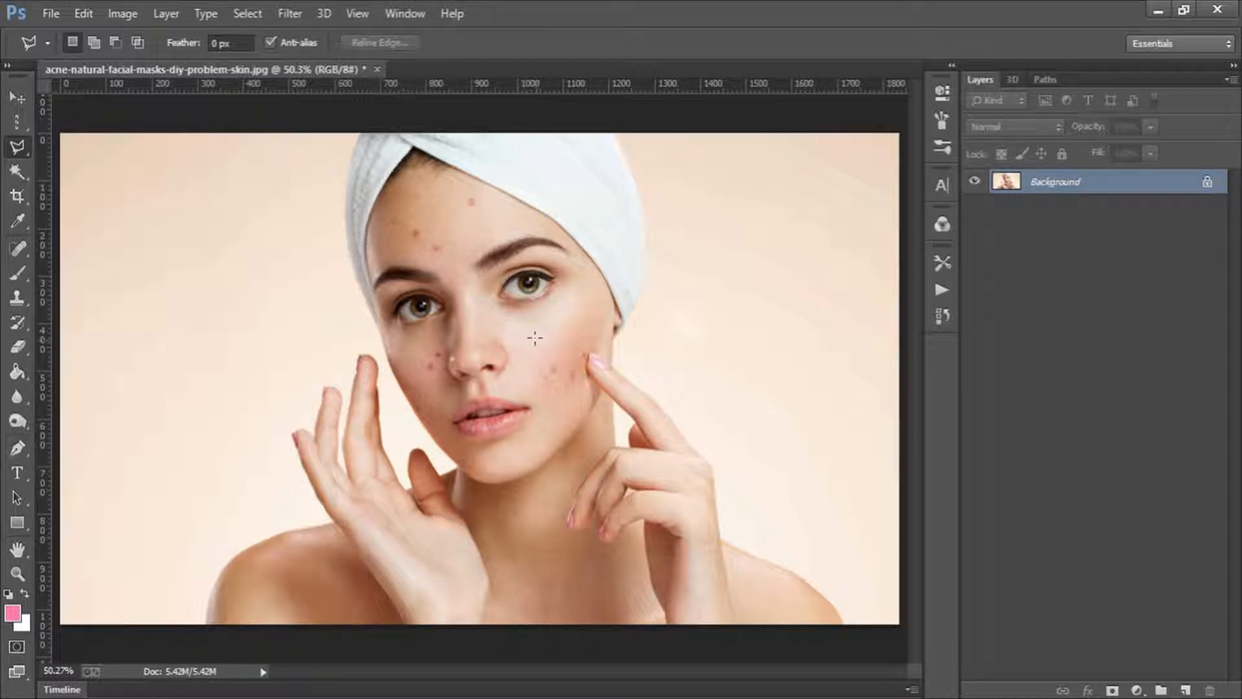
# Step: Draw a four-sided Polygonal Lasso selection across both eyes, from the towel's outer edge to the opposite side of the face
pyautogui.click(648, 234)
pyautogui.click(620, 338)
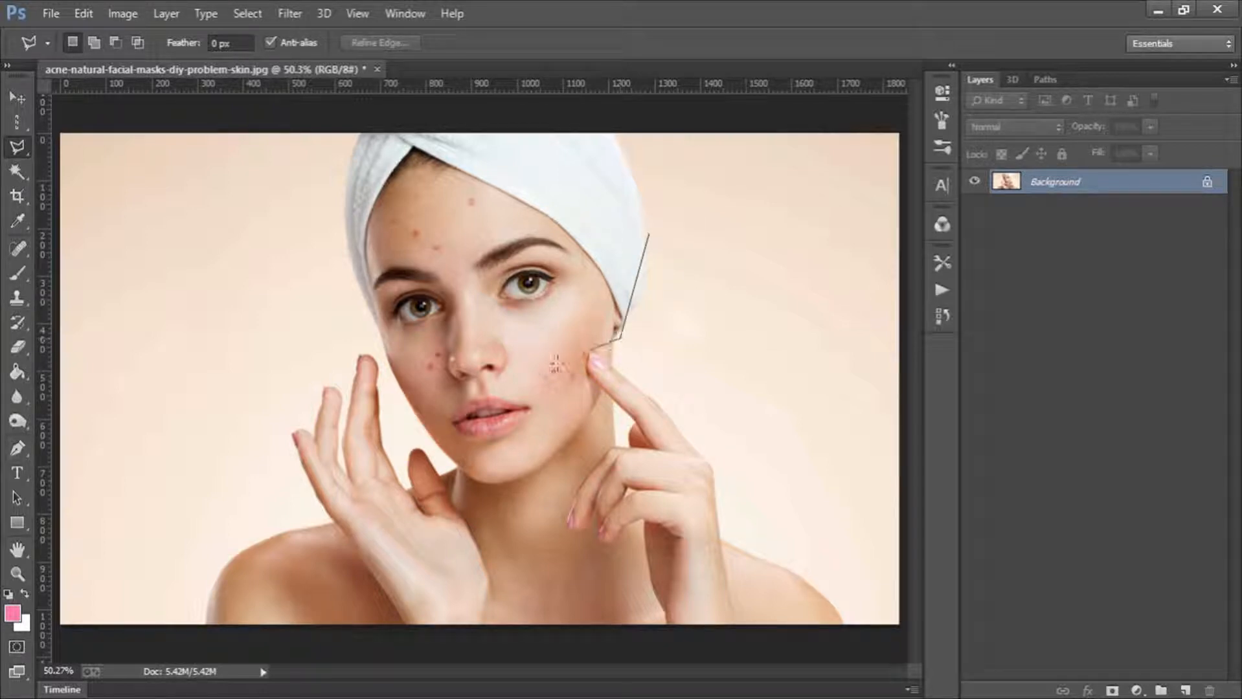
pyautogui.click(368, 344)
pyautogui.doubleClick(424, 218)
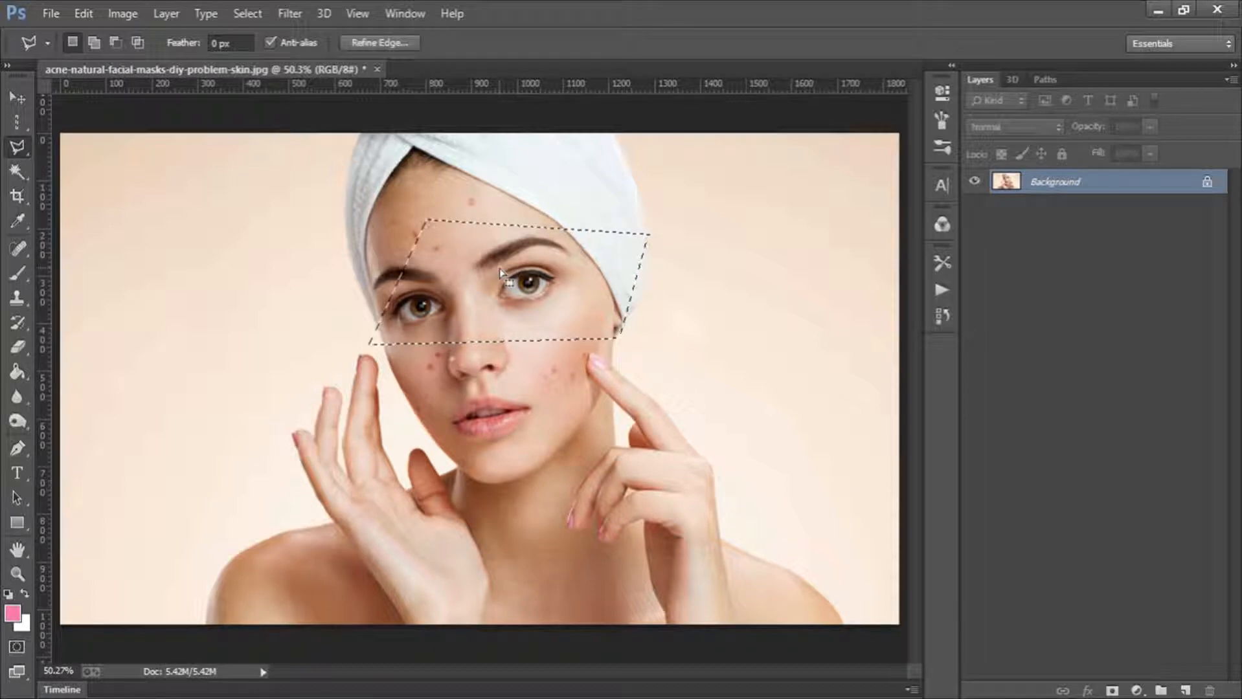
# Step: Replace the selection with a four-sided one around the eye farther from the pointing finger, and deselect it
pyautogui.click(481, 260)
pyautogui.click(369, 216)
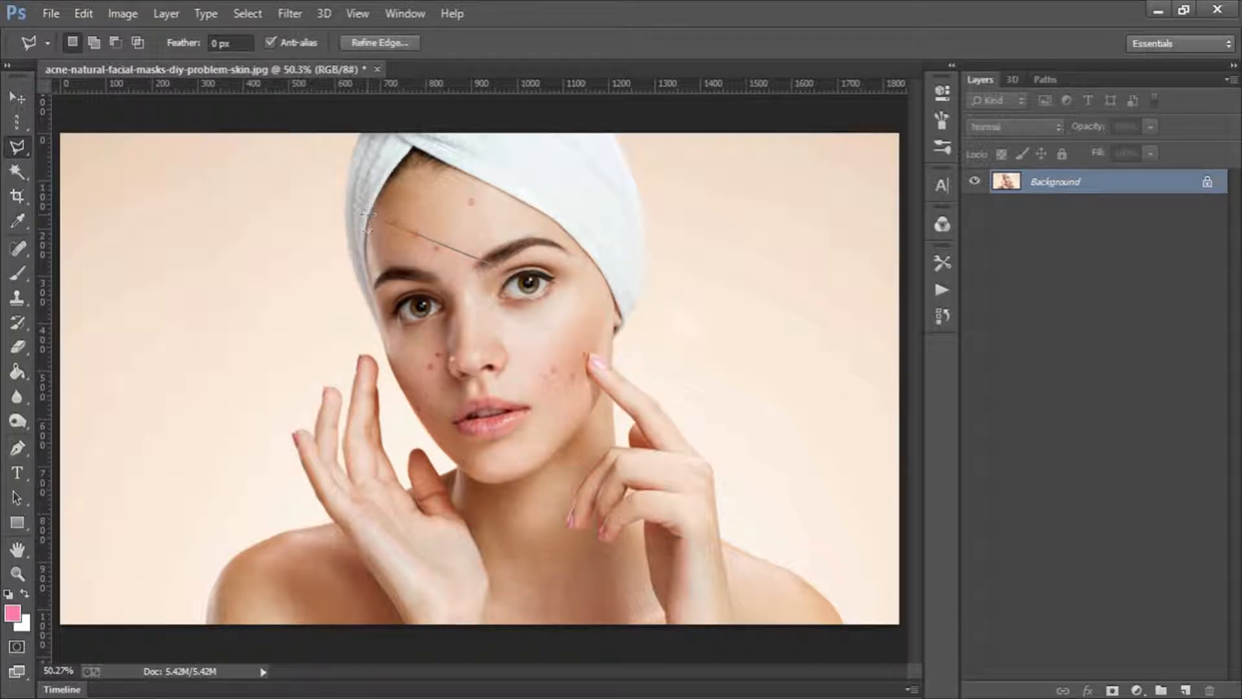
pyautogui.click(354, 322)
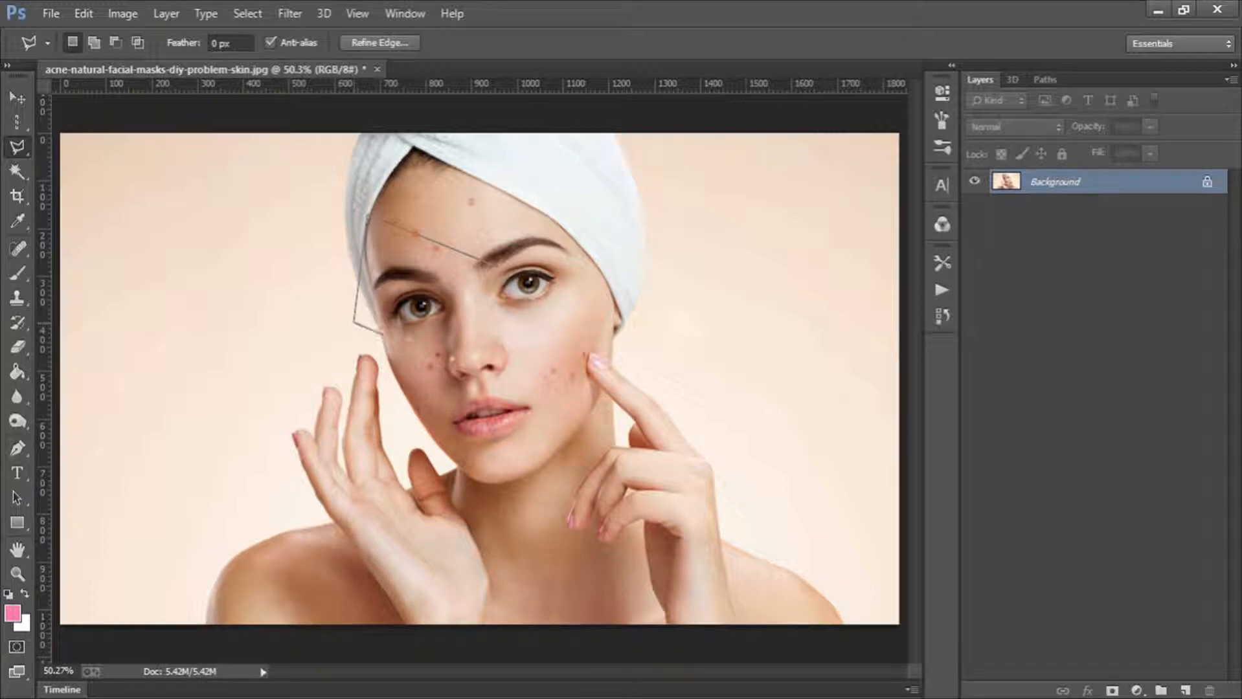
pyautogui.doubleClick(443, 343)
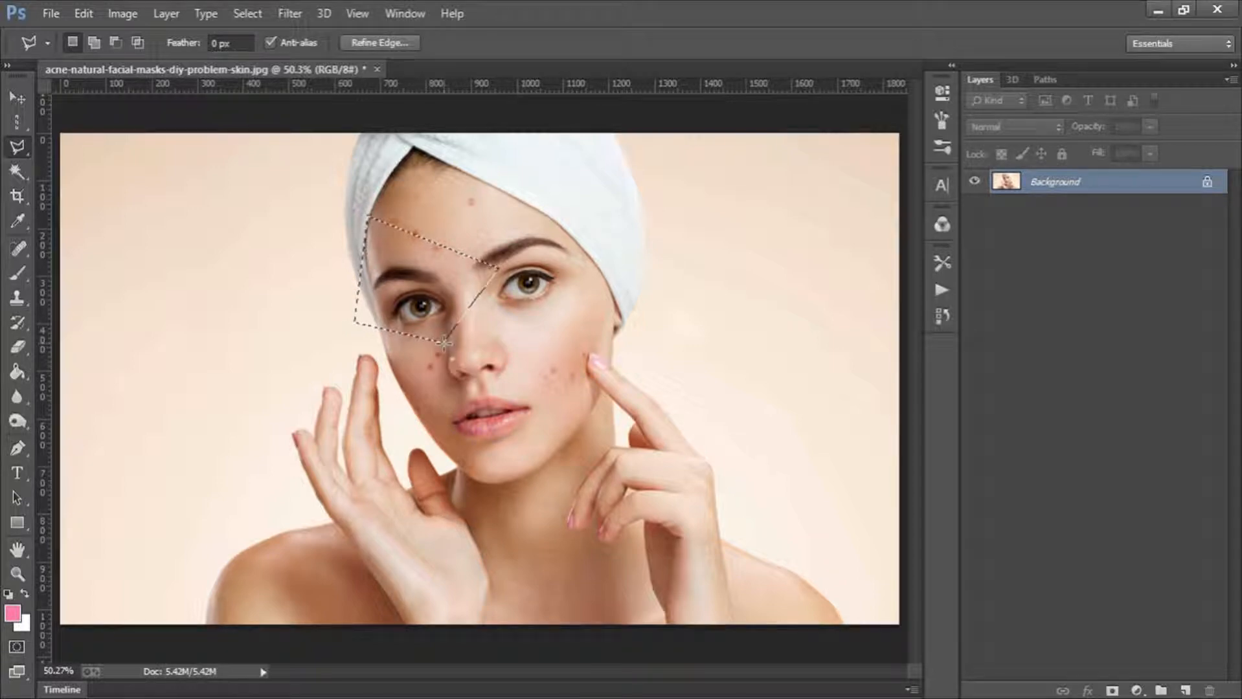
pyautogui.hotkey('ctrl', 'd')
# Step: Draw a four-sided Polygonal Lasso selection over the forehead, reaching down to both eyebrows
pyautogui.click(392, 279)
pyautogui.click(392, 210)
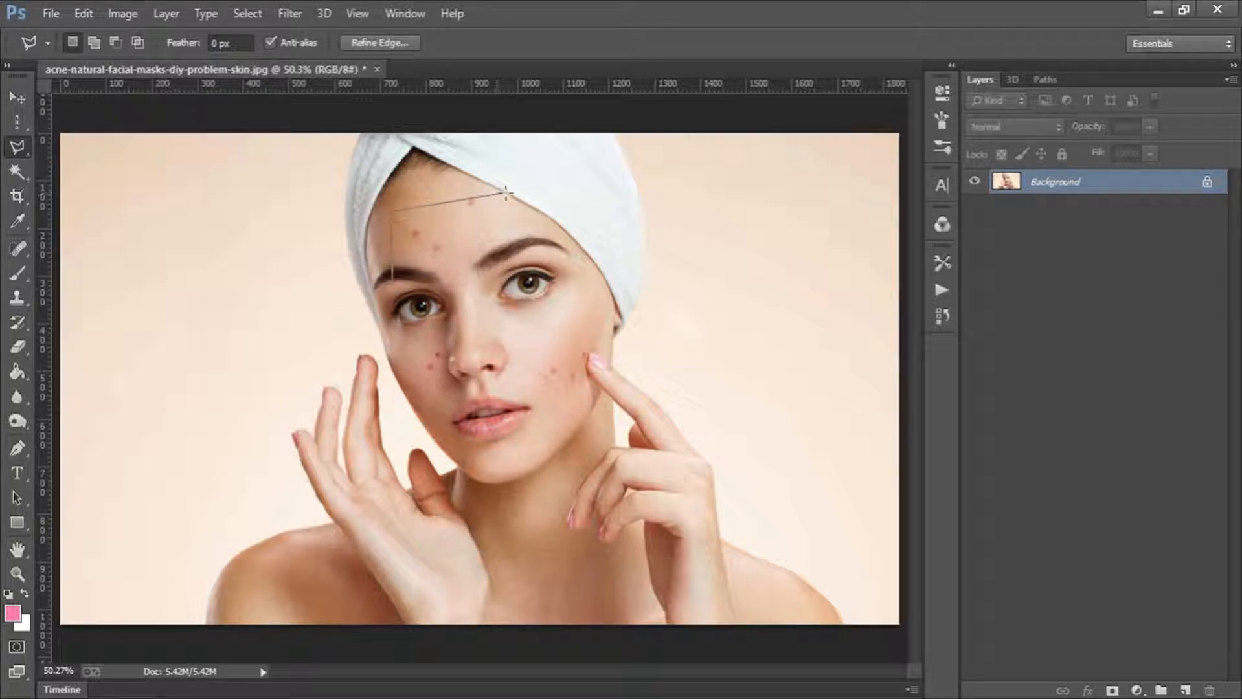
pyautogui.click(506, 193)
pyautogui.doubleClick(537, 252)
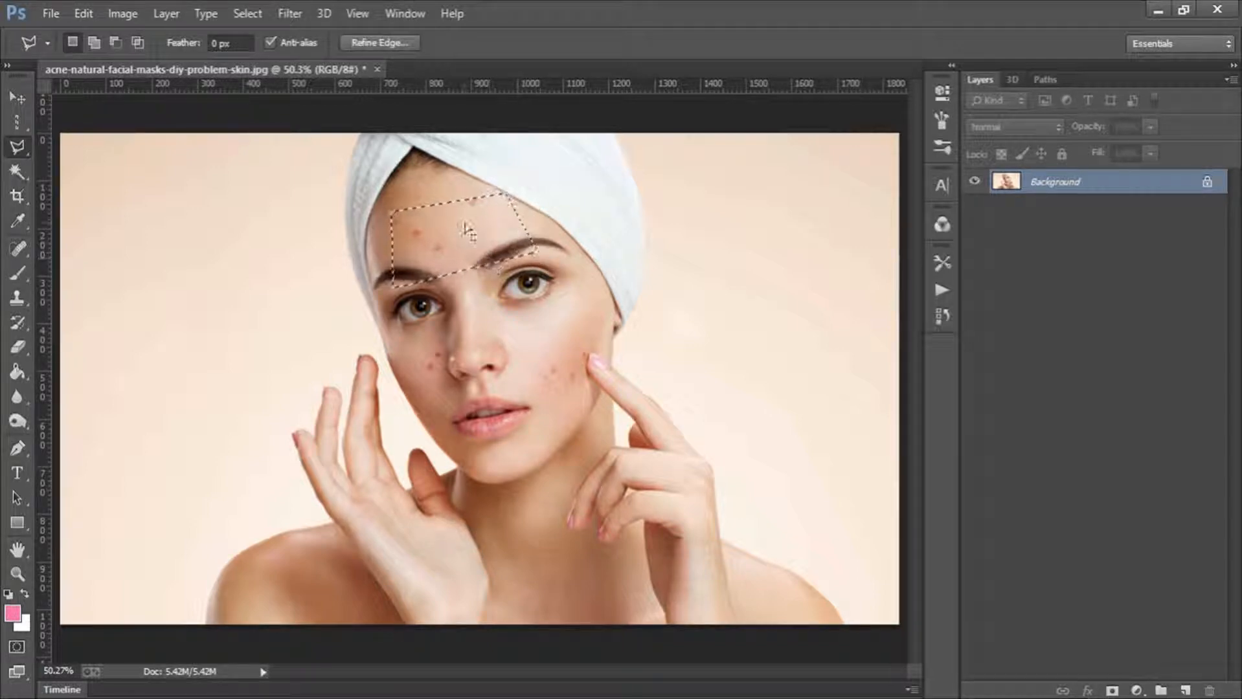
# Step: Replace the forehead selection with a four-sided outline running from the forehead down to the cheeks, and deselect it
pyautogui.click(415, 224)
pyautogui.click(530, 253)
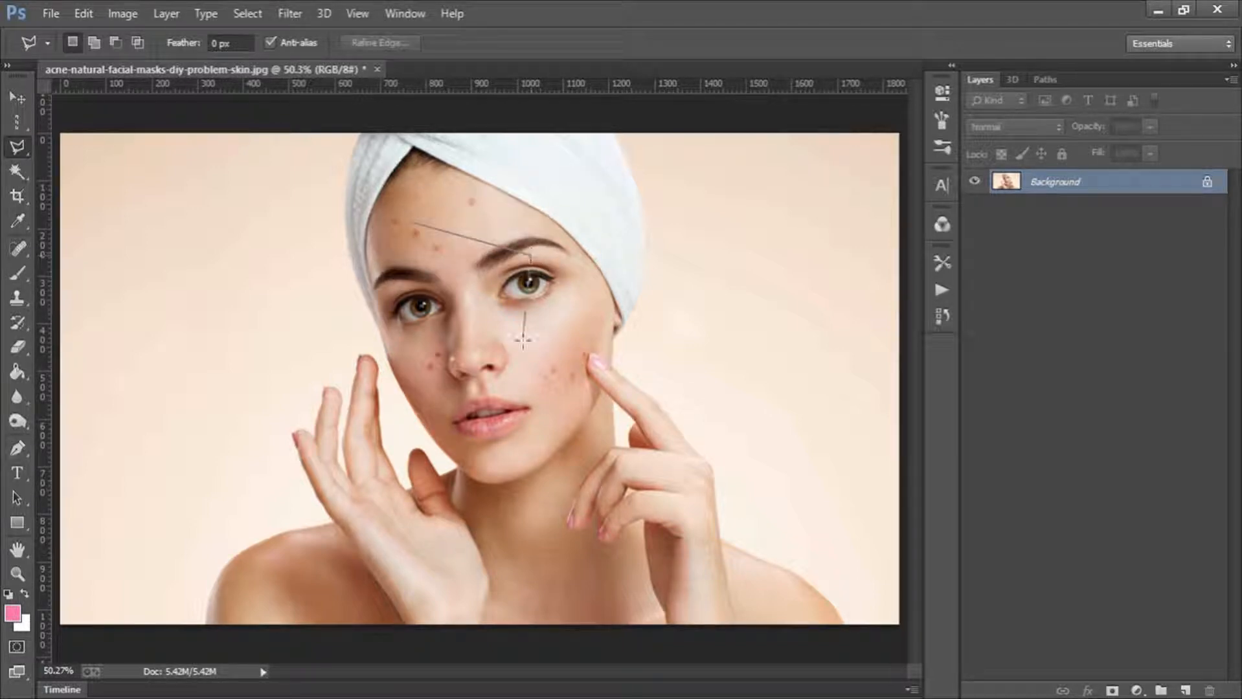
pyautogui.click(523, 340)
pyautogui.doubleClick(396, 330)
pyautogui.hotkey('ctrl', 'd')
pyautogui.click(416, 237)
pyautogui.doubleClick(525, 261)
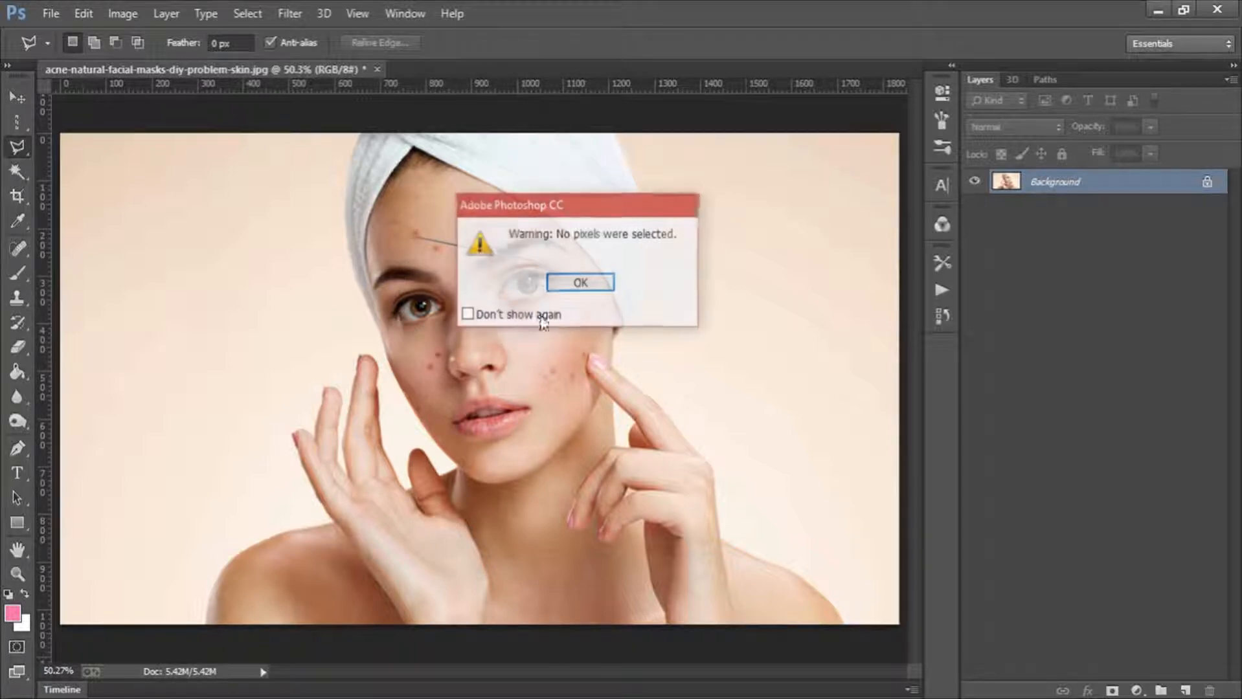
pyautogui.click(561, 287)
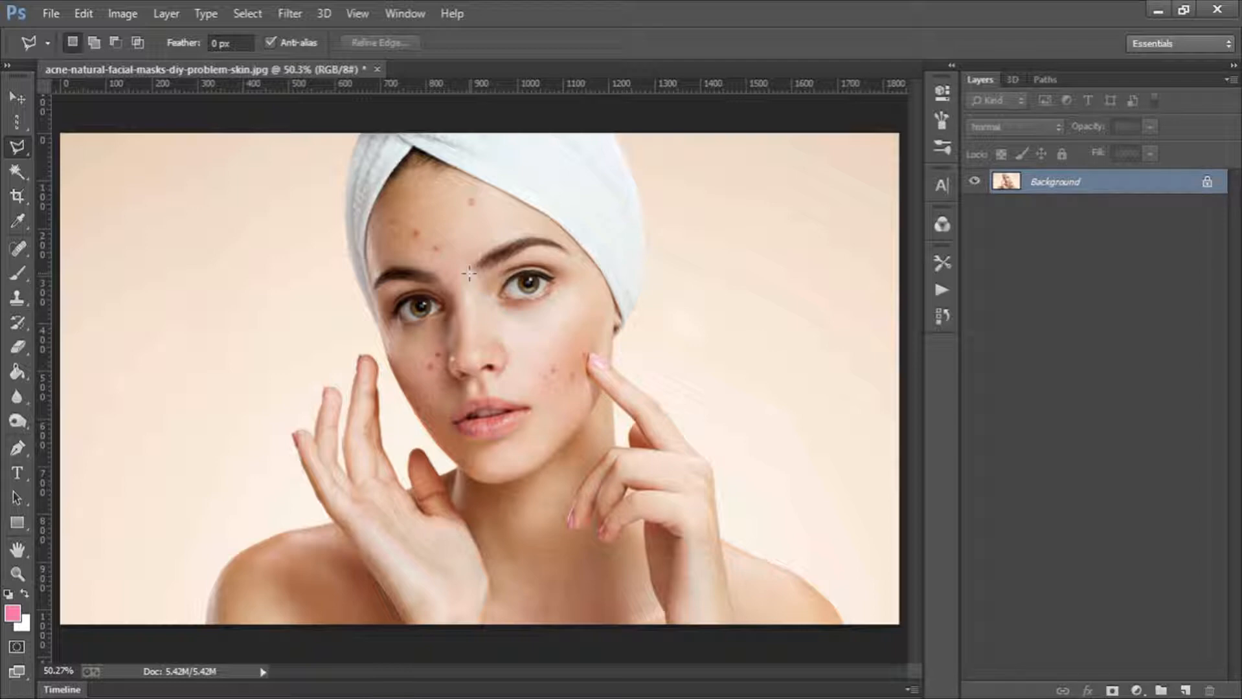
# Step: Outline the eye, cheek and nose area with a four-point Polygonal Lasso shape starting between the eyebrows
pyautogui.click(469, 273)
pyautogui.click(591, 279)
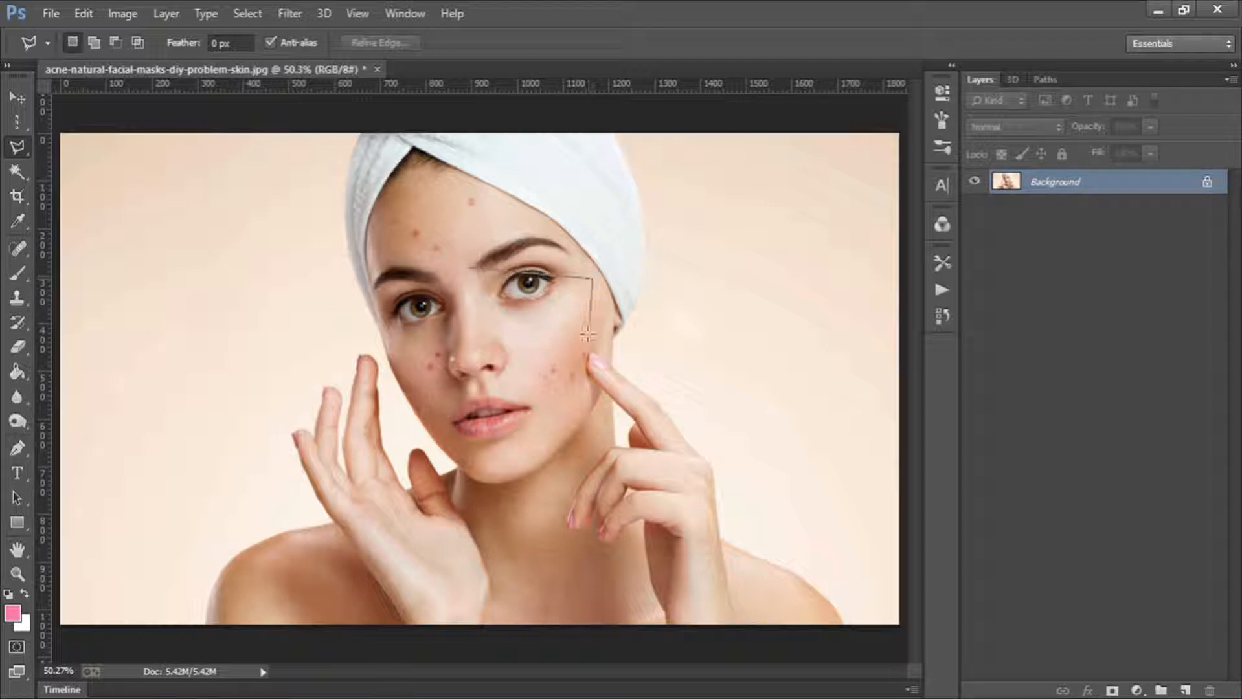
pyautogui.click(585, 383)
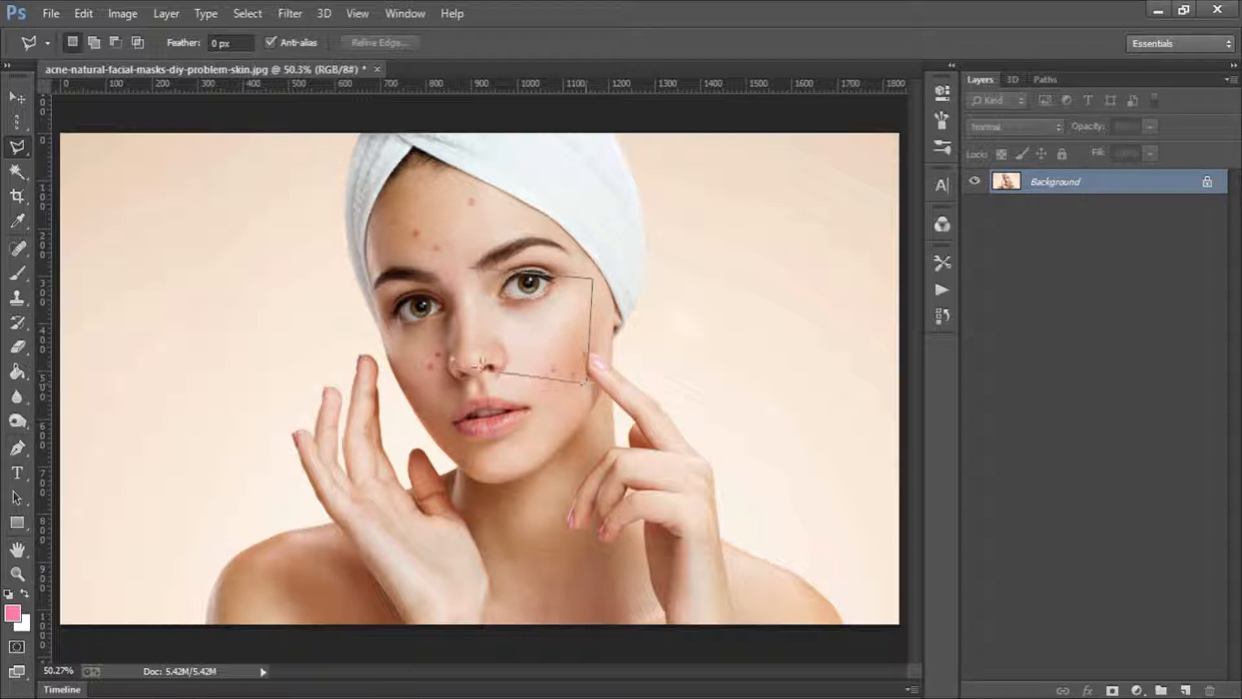
pyautogui.doubleClick(429, 367)
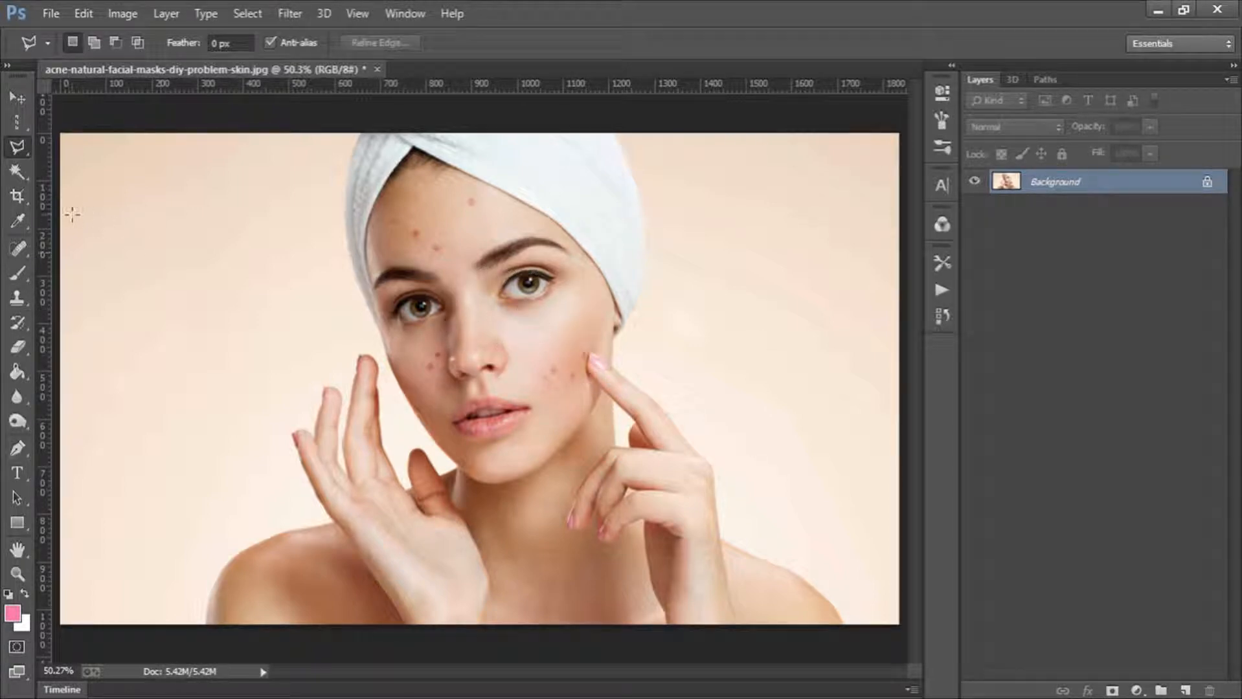
# Step: Switch from the Polygonal Lasso to the Magnetic Lasso tool
pyautogui.rightClick(19, 147)
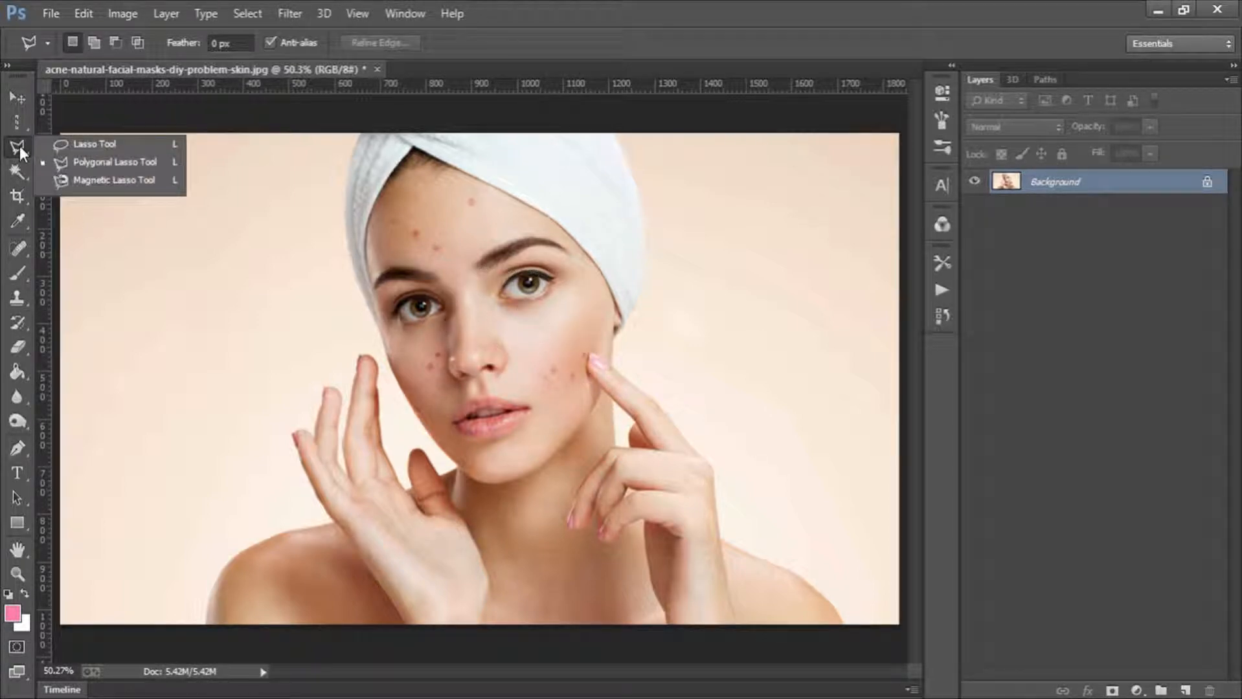
pyautogui.click(158, 188)
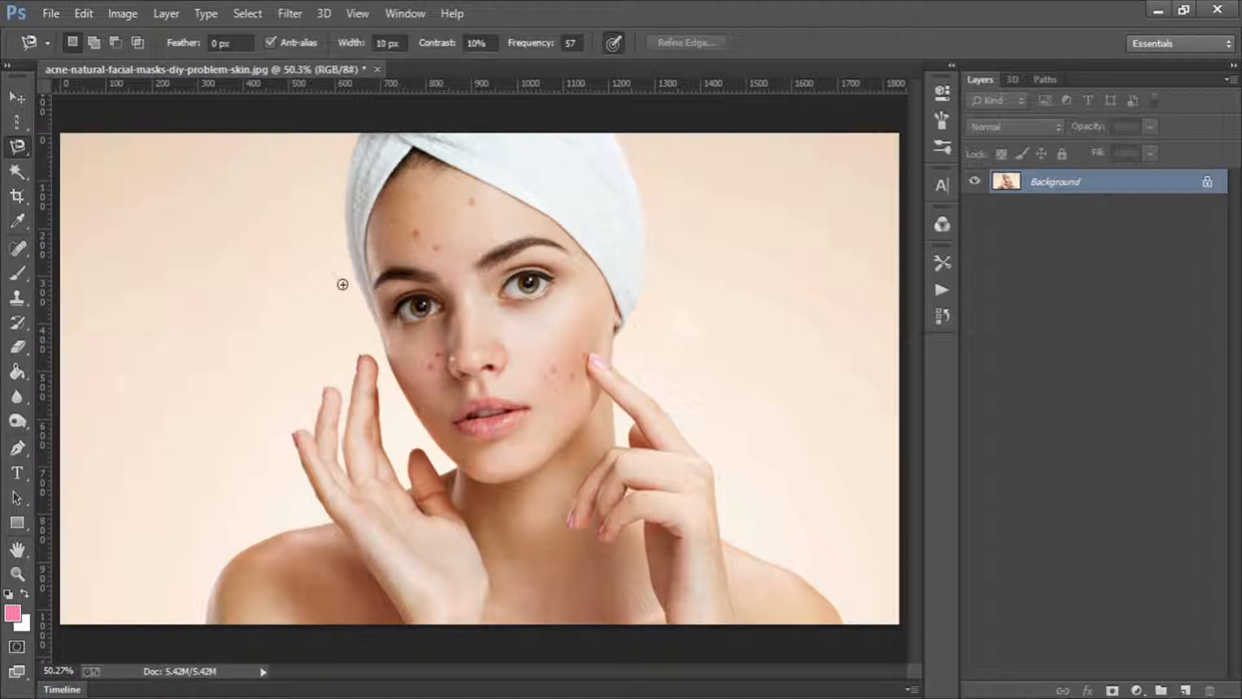
pyautogui.rightClick(14, 152)
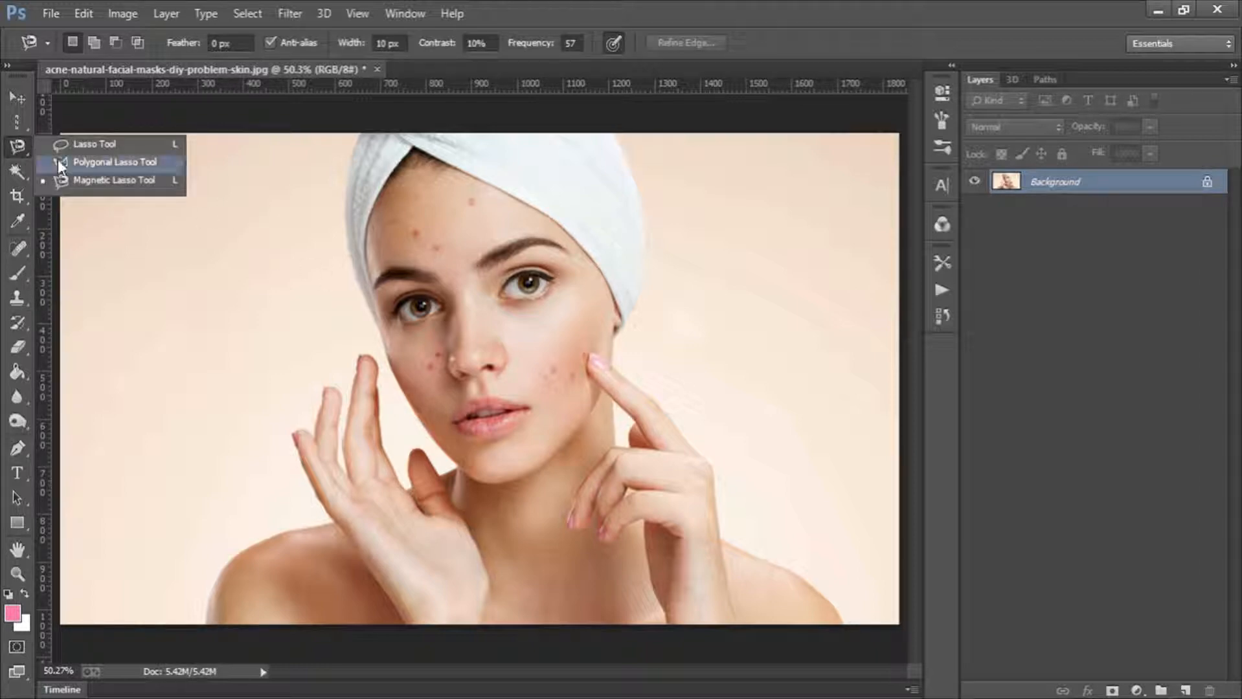
pyautogui.click(103, 178)
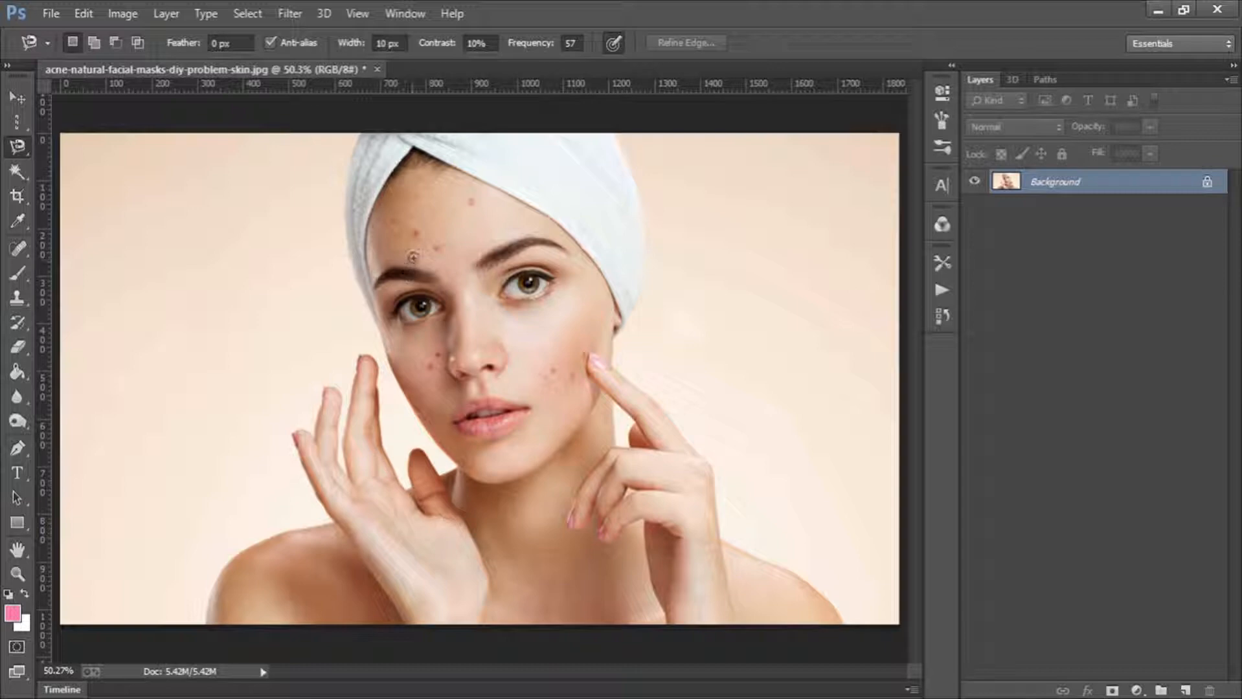
# Step: Trace a closed Magnetic Lasso selection around the eye farther from the pointing finger, and deselect it
pyautogui.click(18, 573)
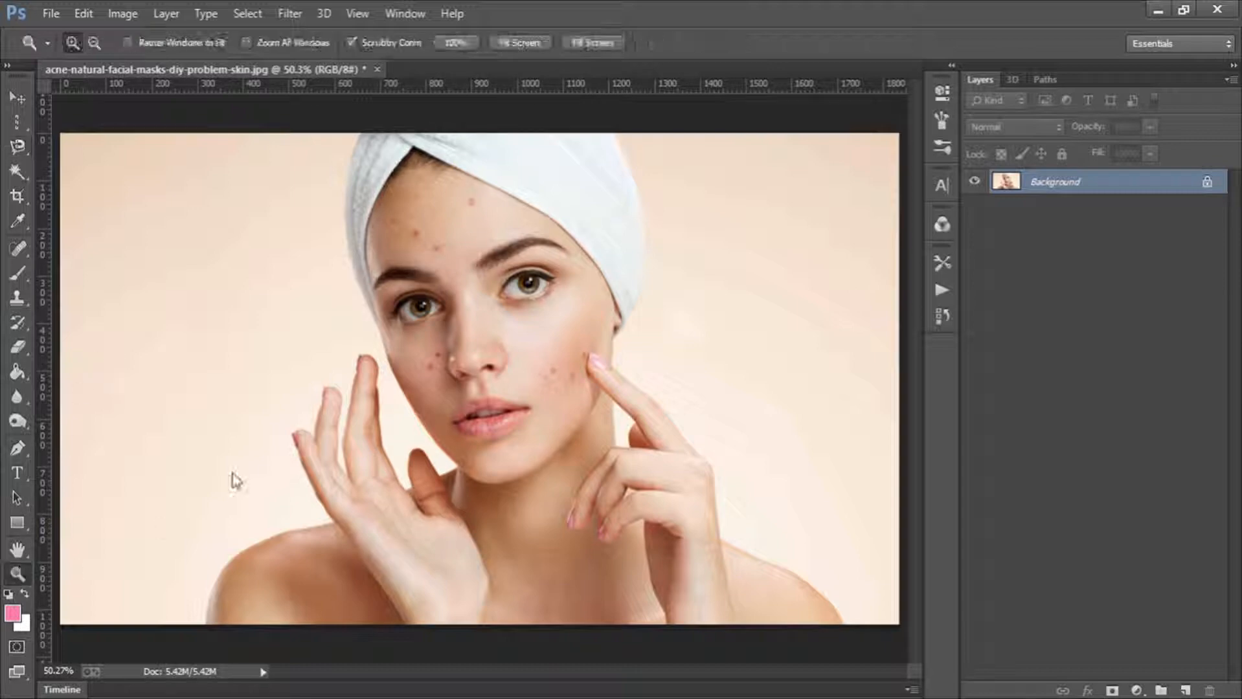
pyautogui.click(413, 305)
pyautogui.click(480, 299)
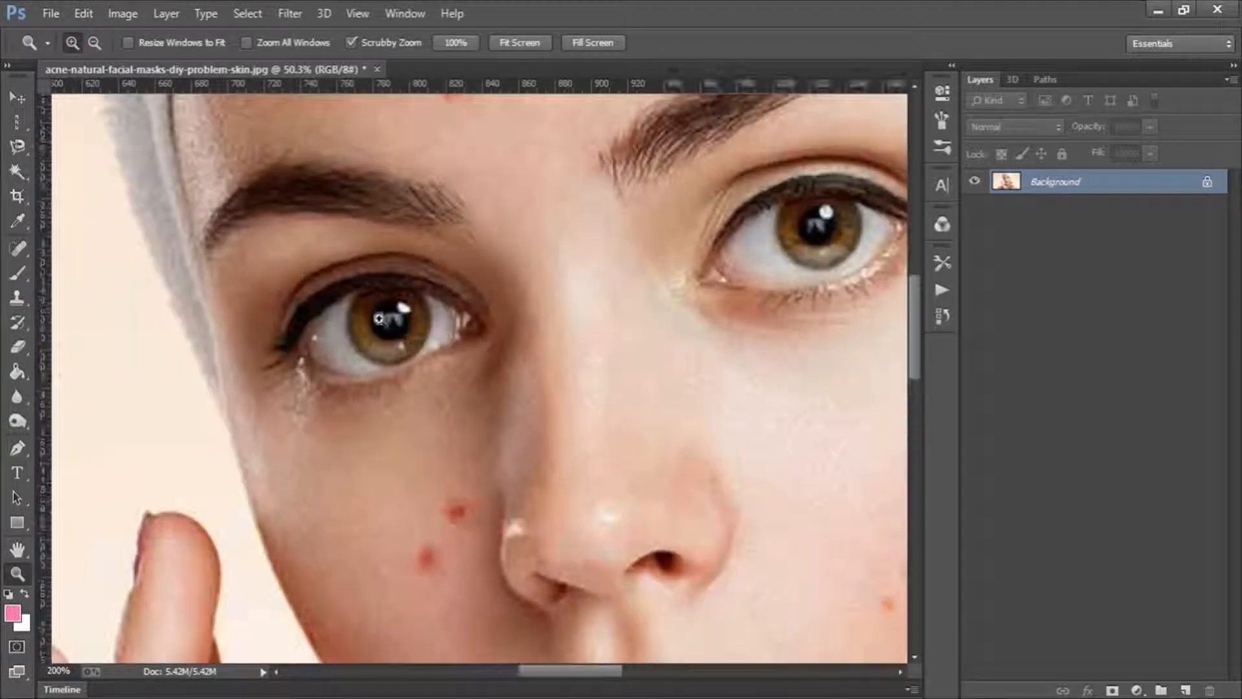
pyautogui.click(480, 300)
pyautogui.click(480, 299)
pyautogui.hotkey('ctrl', '+')
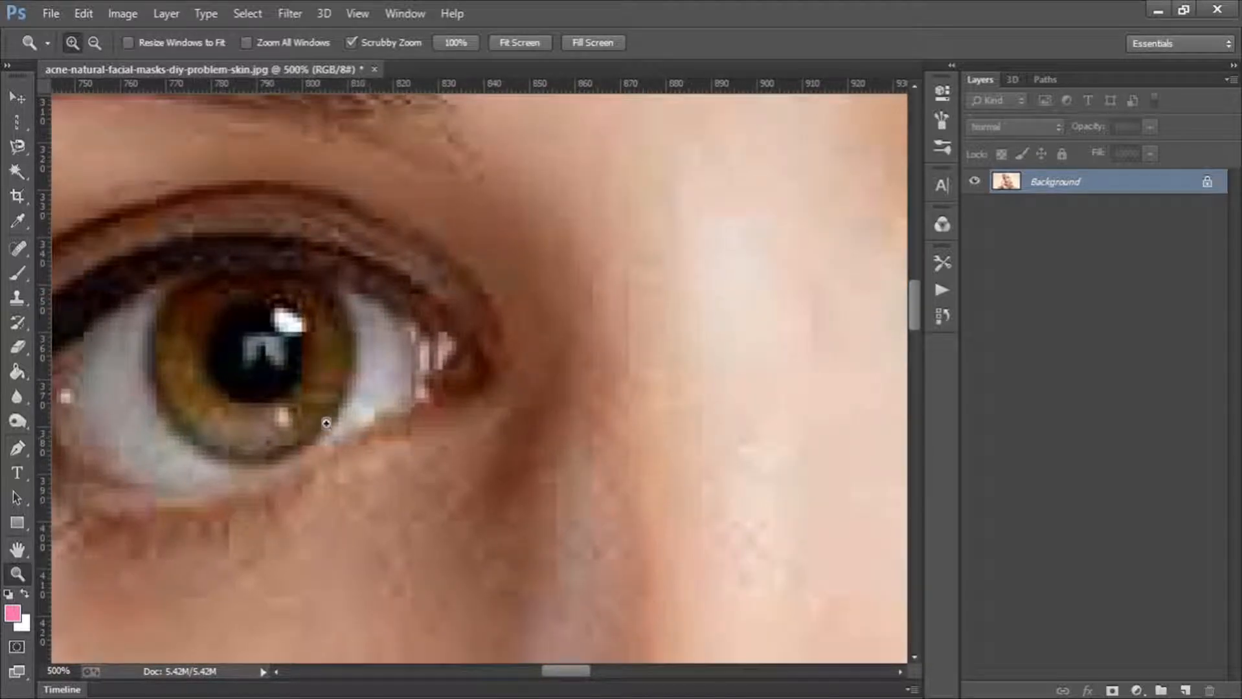
pyautogui.moveTo(348, 401); pyautogui.dragTo(272, 396)
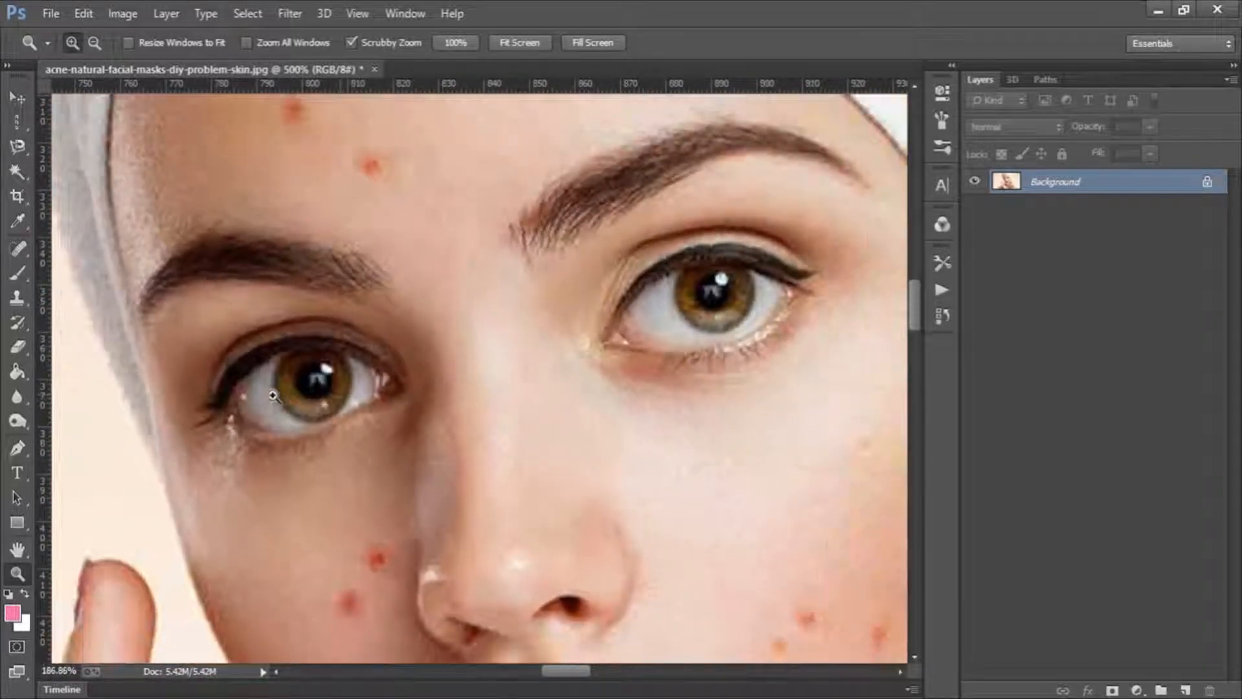
pyautogui.click(18, 149)
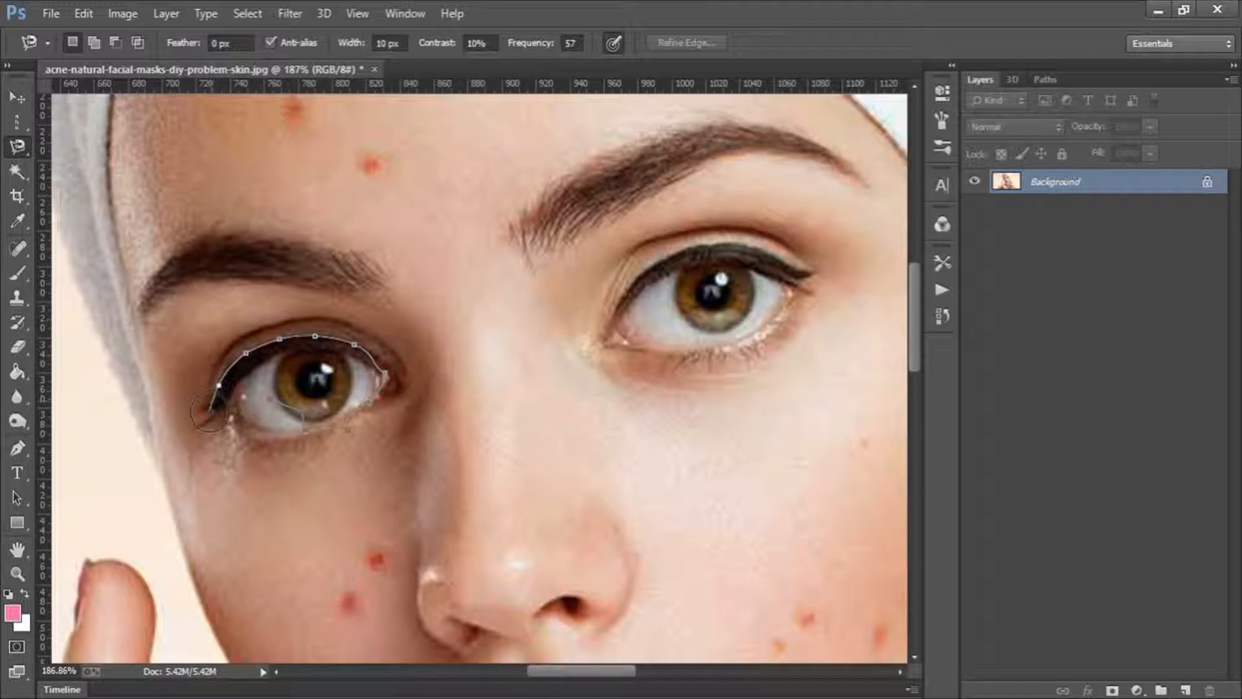
pyautogui.click(271, 402)
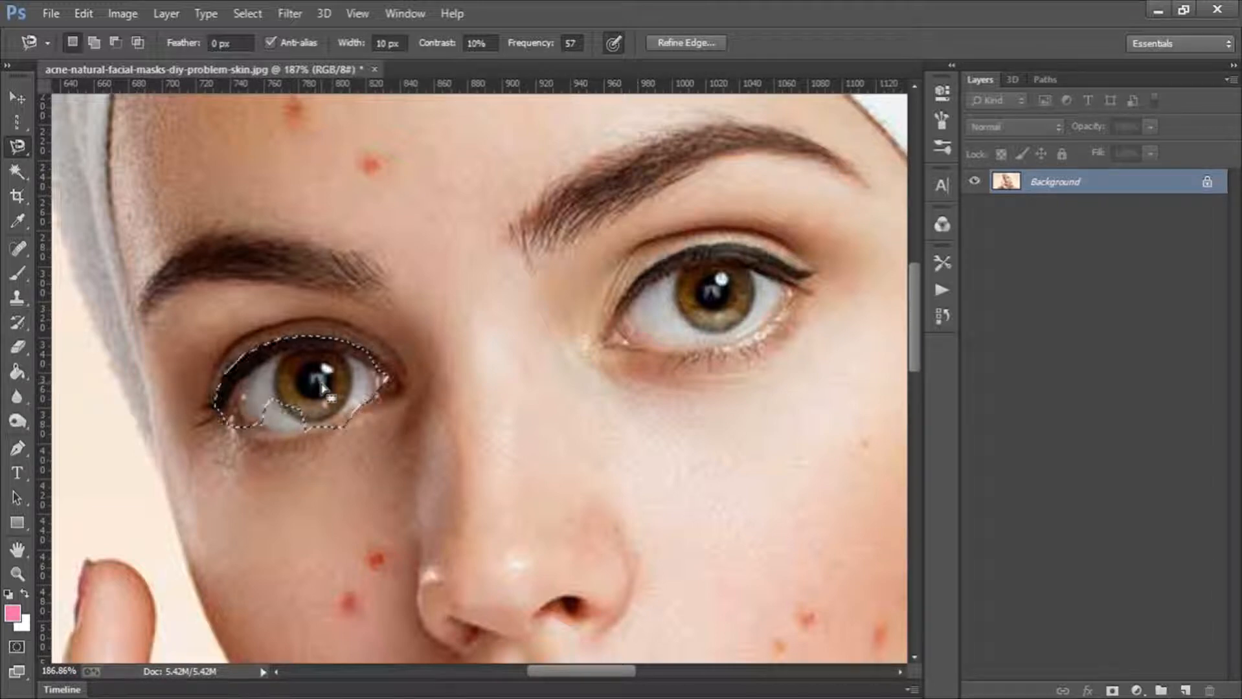
pyautogui.hotkey('ctrl', 'd')
pyautogui.hotkey('ctrl', 'd')
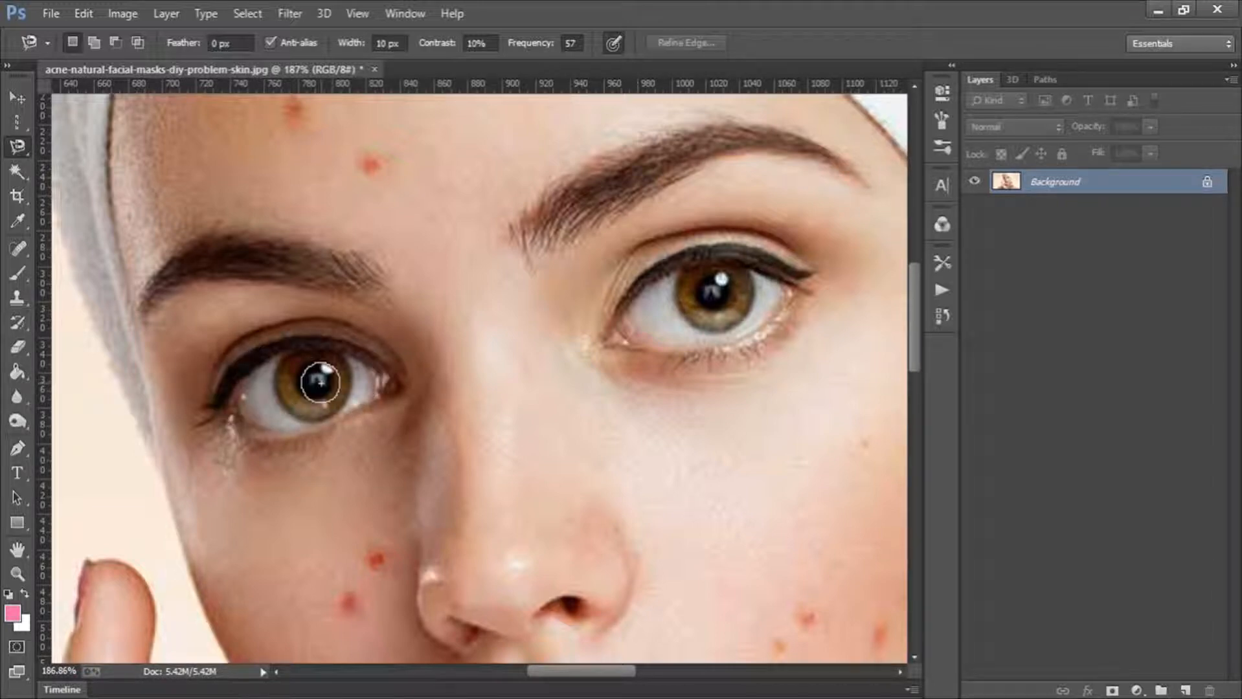
# Step: Select the eye nearer the pointing finger with the Magnetic Lasso, following its lash lines from the inner corner and back
pyautogui.click(609, 344)
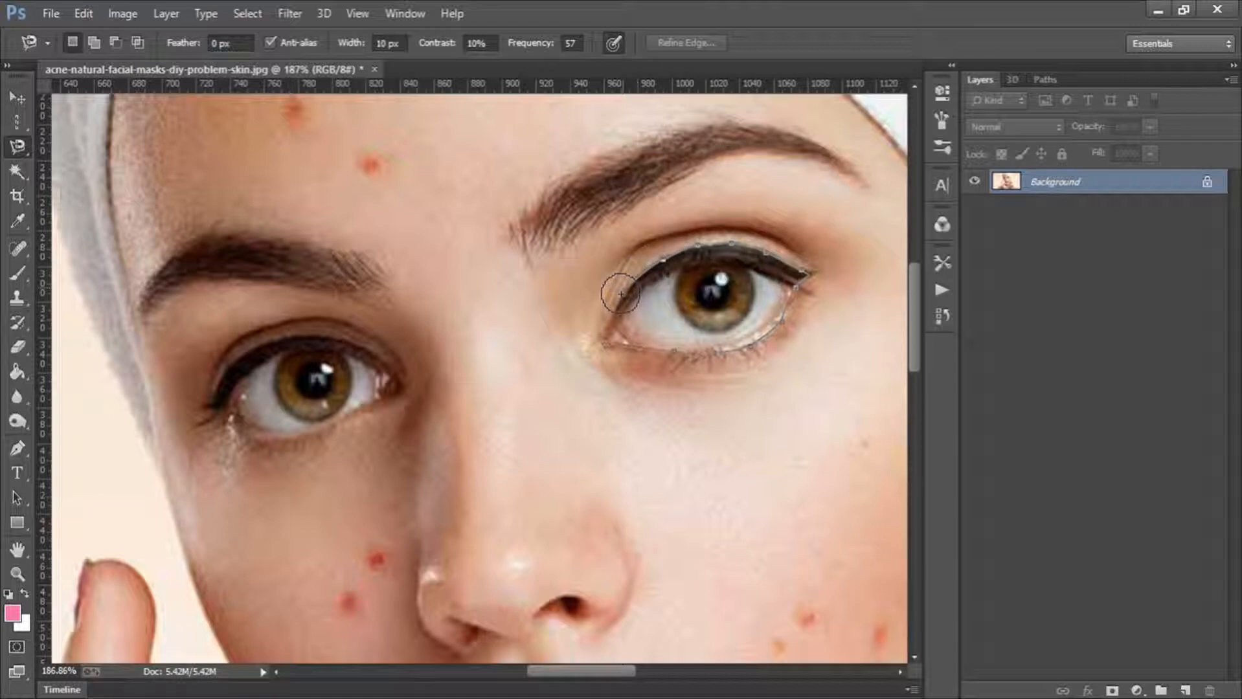
pyautogui.click(603, 341)
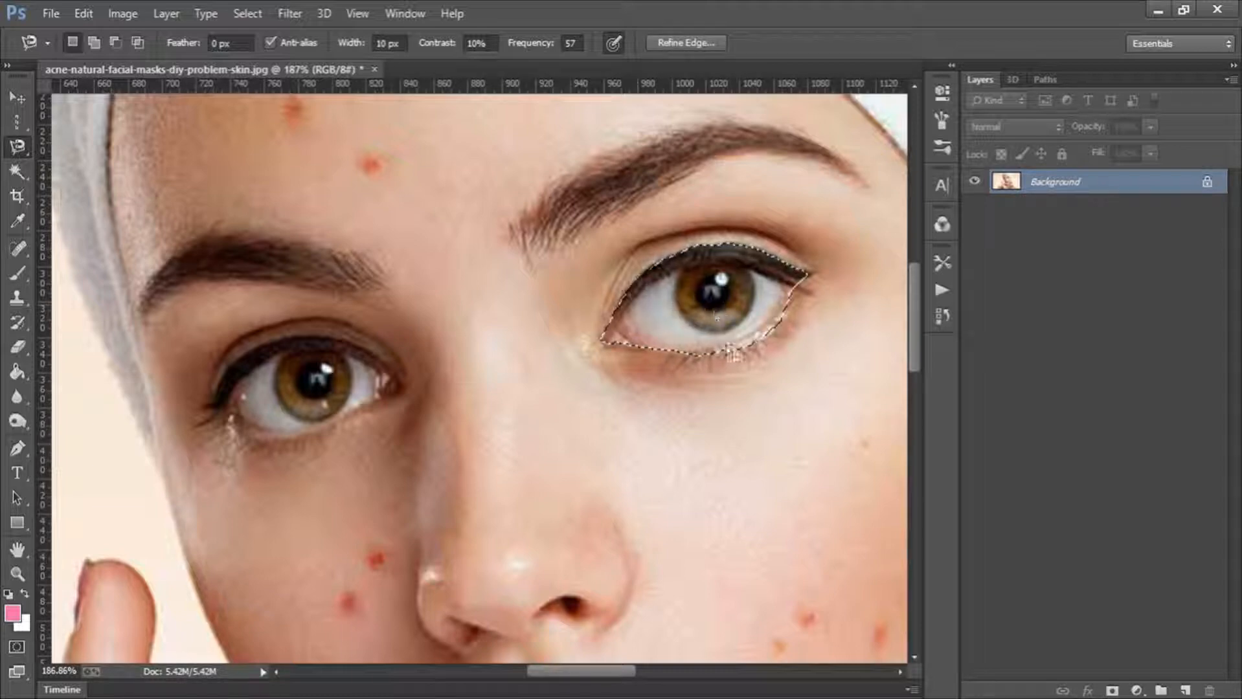
pyautogui.rightClick(705, 287)
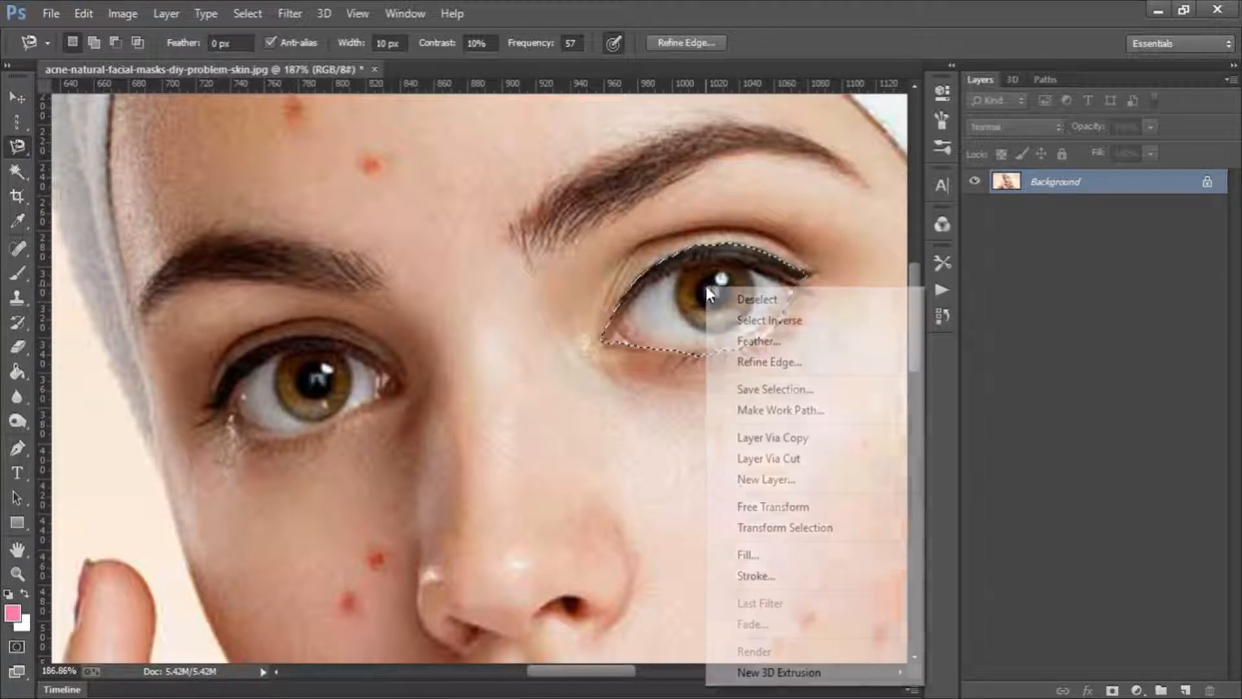
pyautogui.click(658, 344)
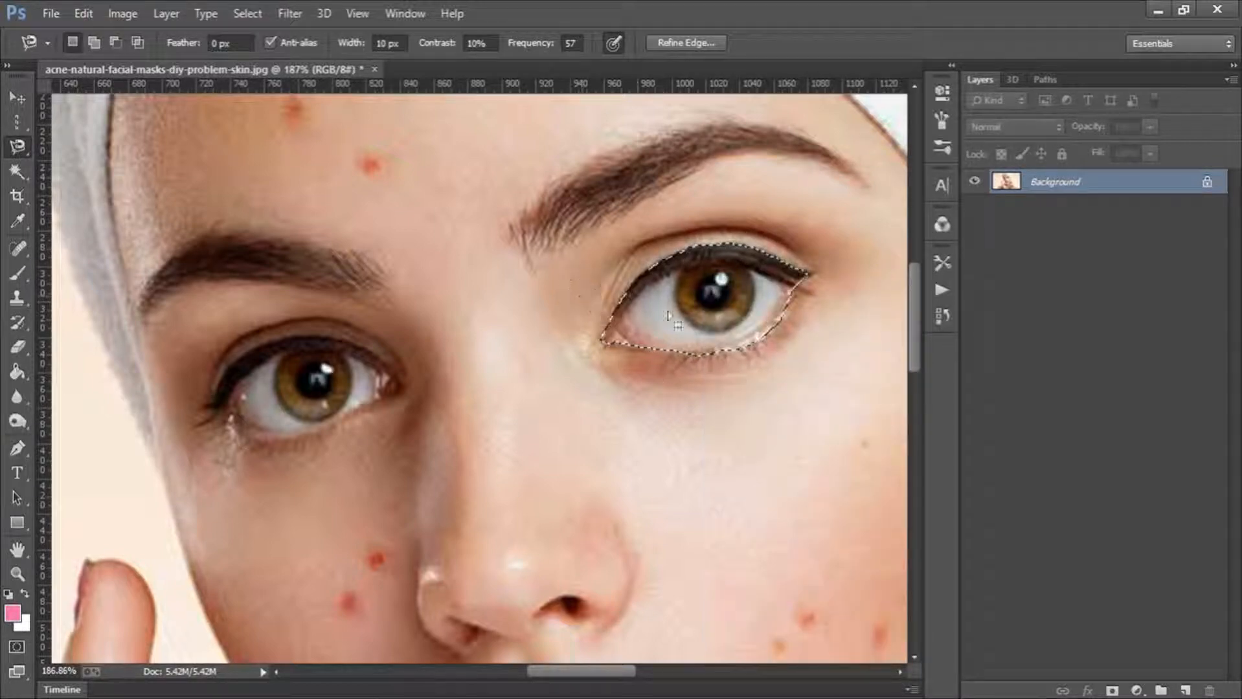